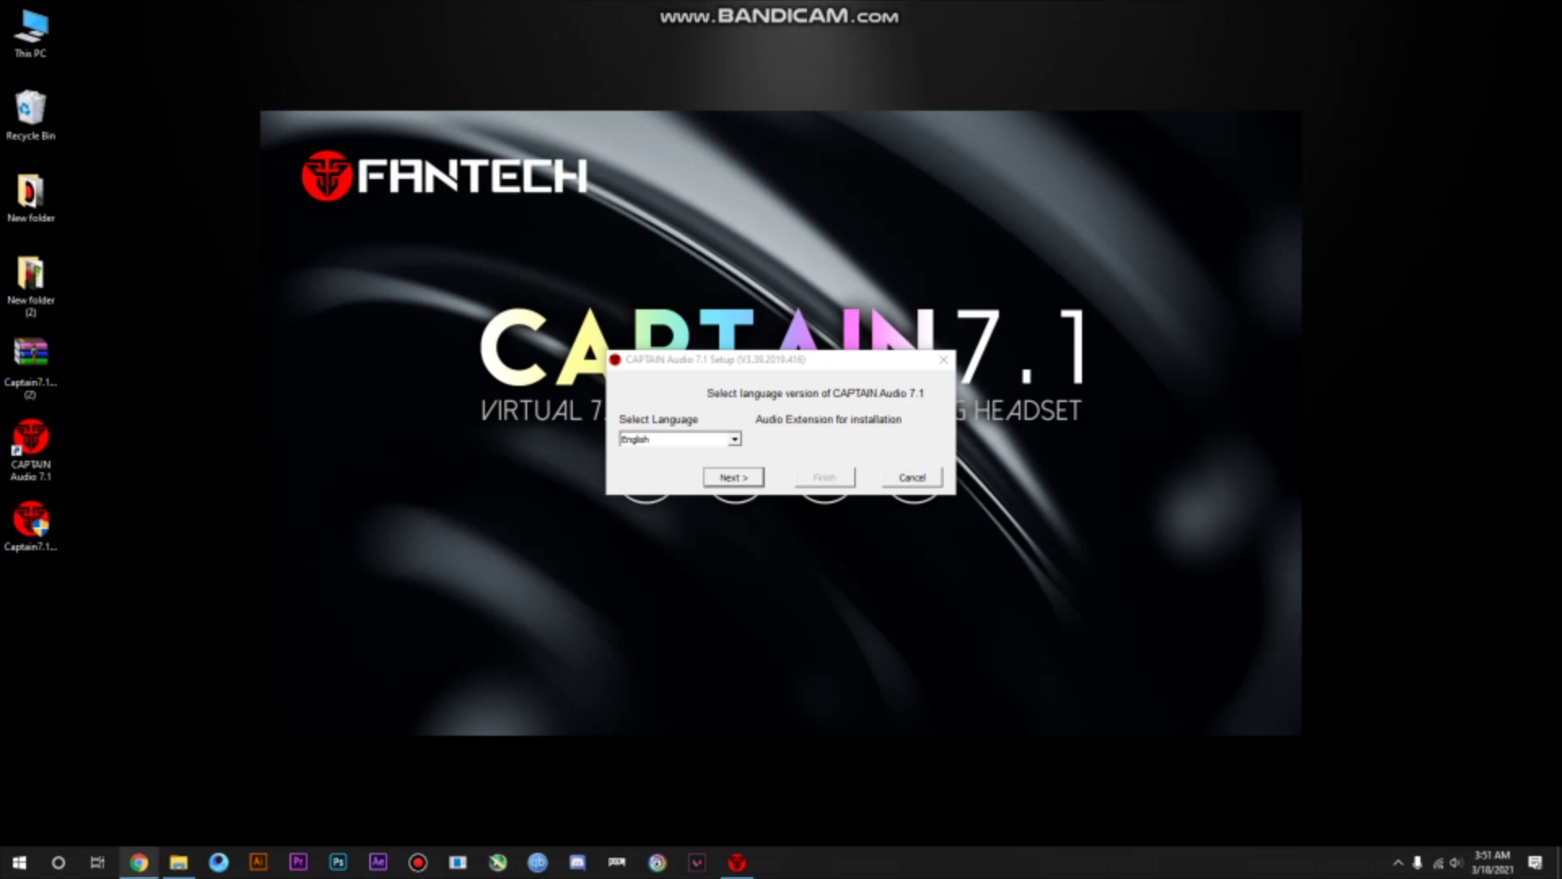
{"action": "mouse_move", "coordinate": [138, 862]}
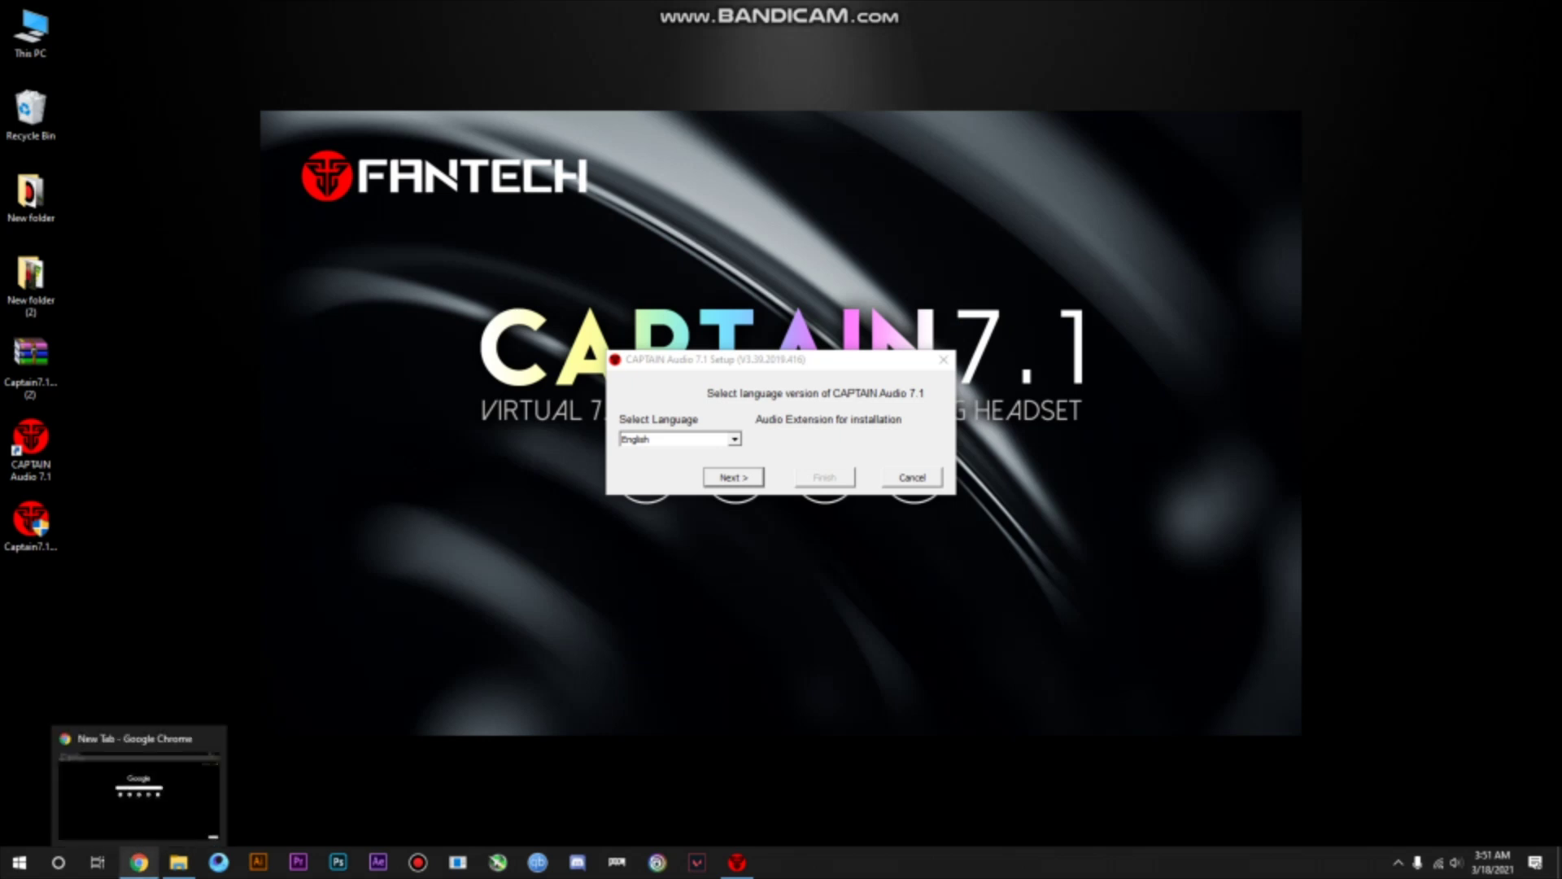
{"action": "left_click", "coordinate": [138, 861]}
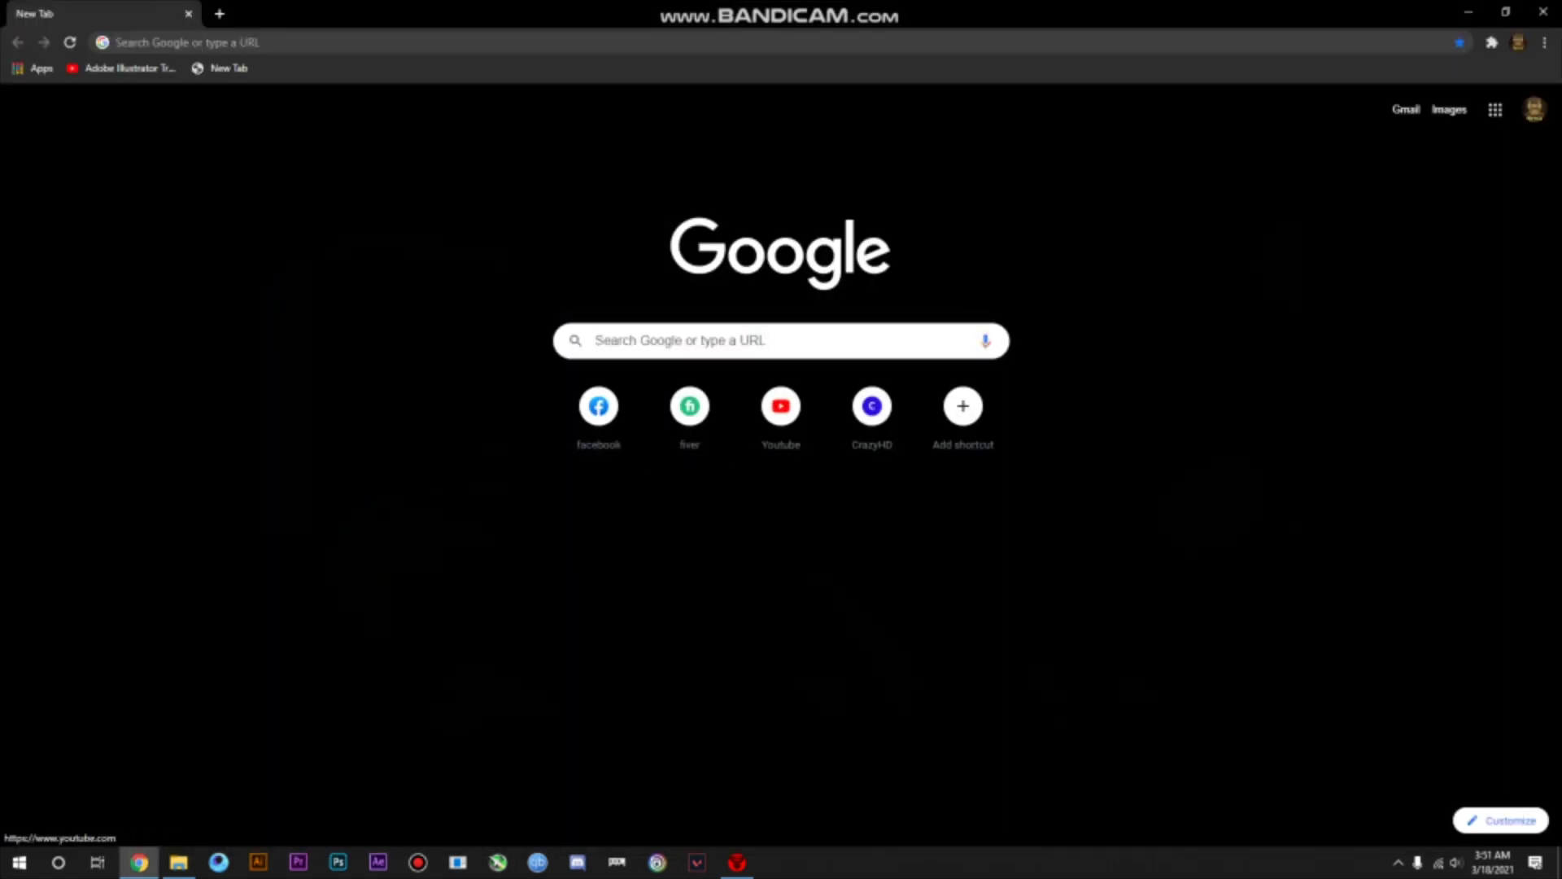
{"action": "left_click", "coordinate": [732, 340]}
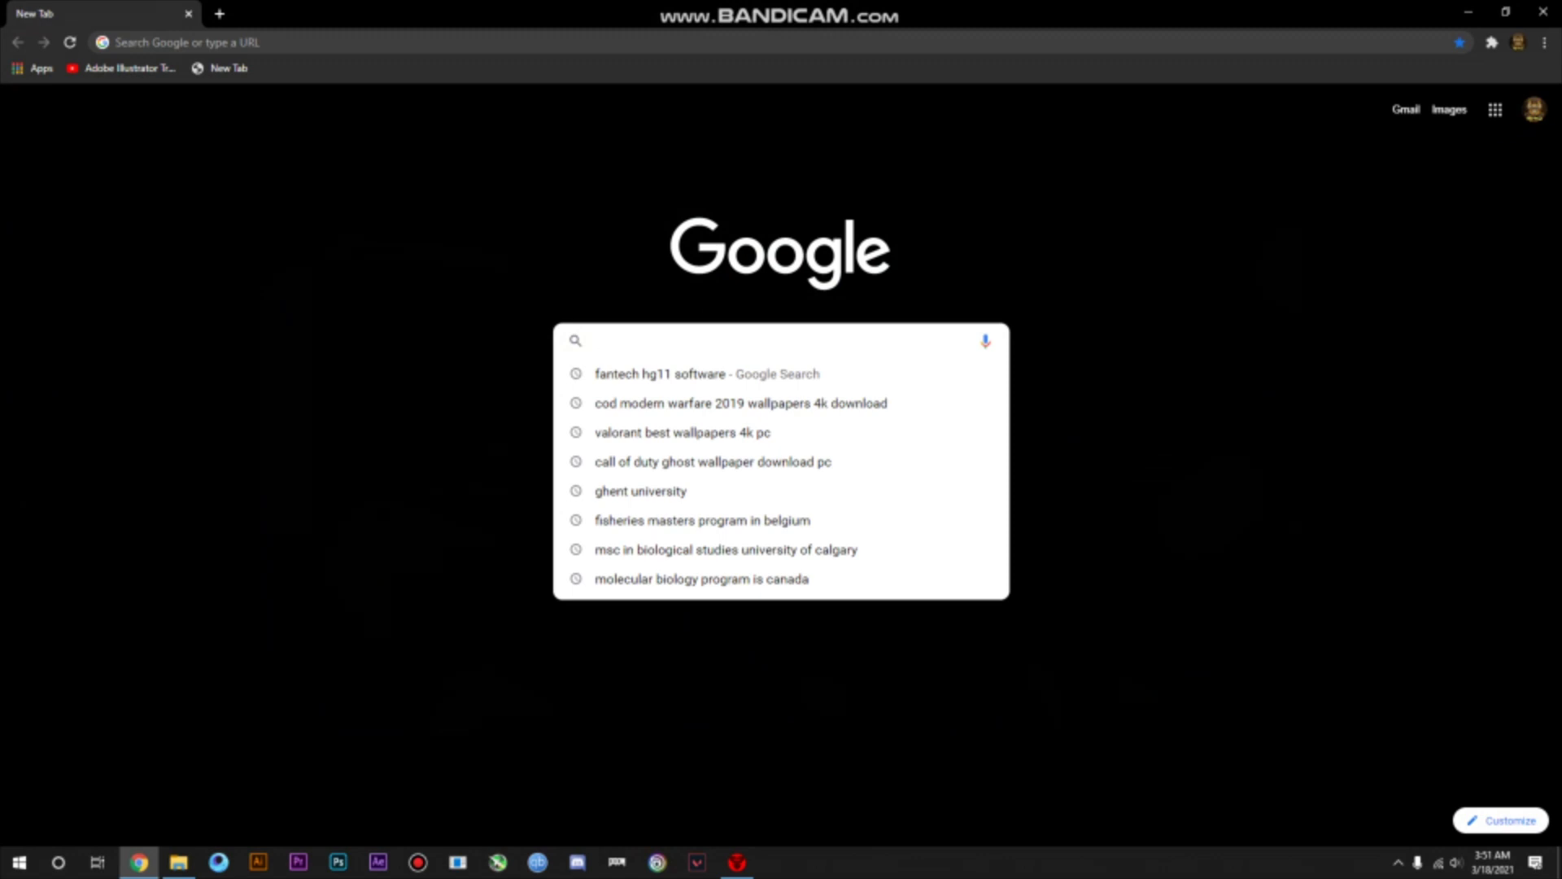
{"action": "type", "text": "http://www.fantech.id/page/download"}
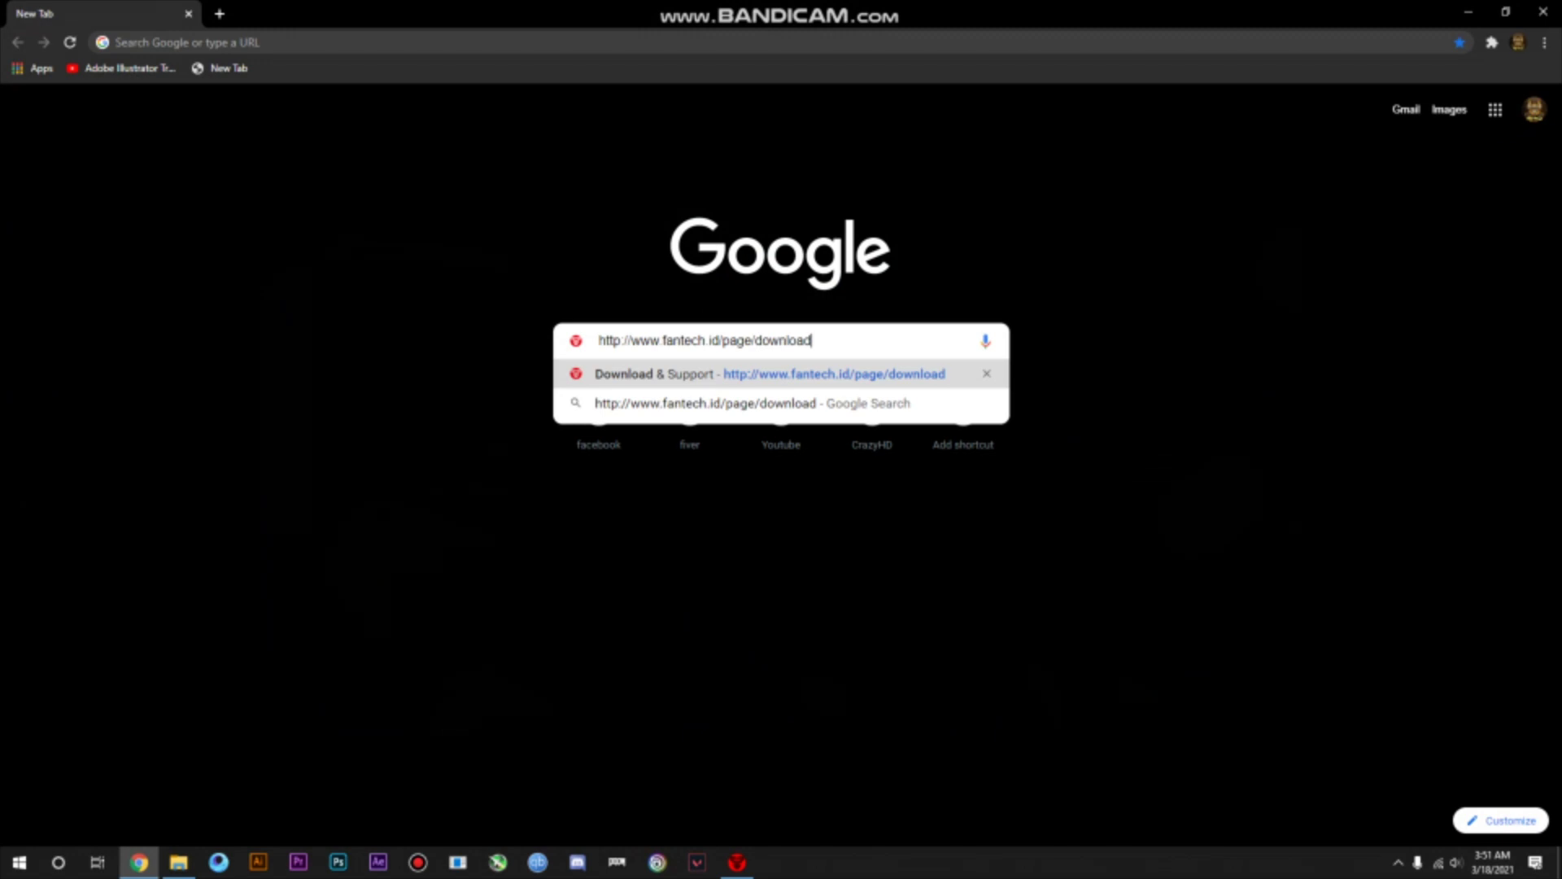
{"action": "key", "text": "Return"}
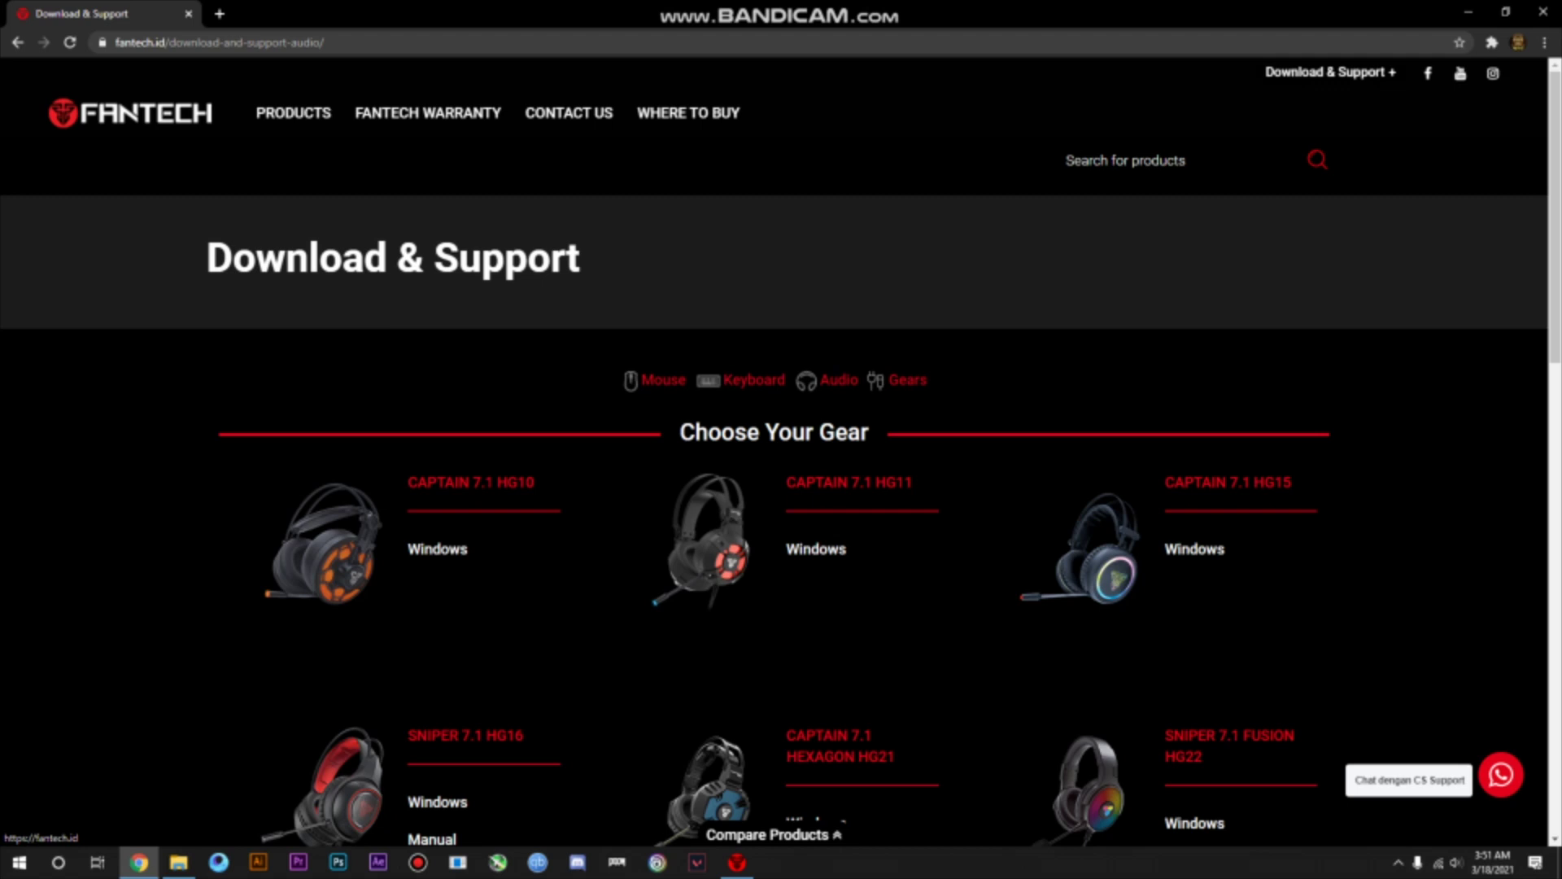
Download the Windows software for the CAPTAIN 7.1 HG11 headset from the Download & Support page.
{"action": "scroll", "coordinate": [773, 456], "scroll_direction": "down", "scroll_amount": 3}
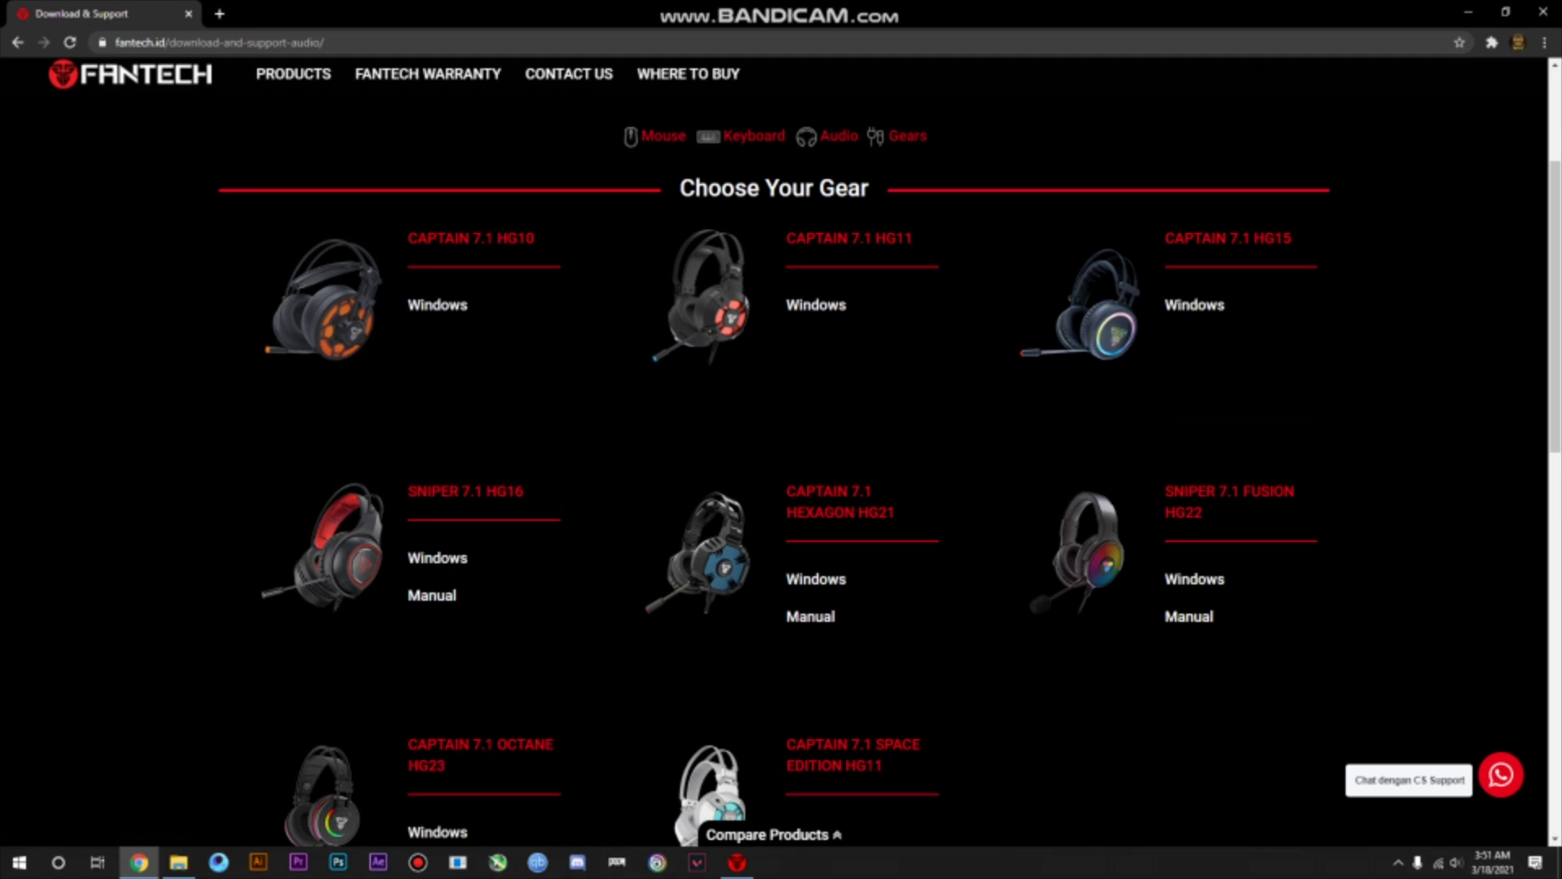
{"action": "scroll", "coordinate": [773, 469], "scroll_direction": "up", "scroll_amount": 1}
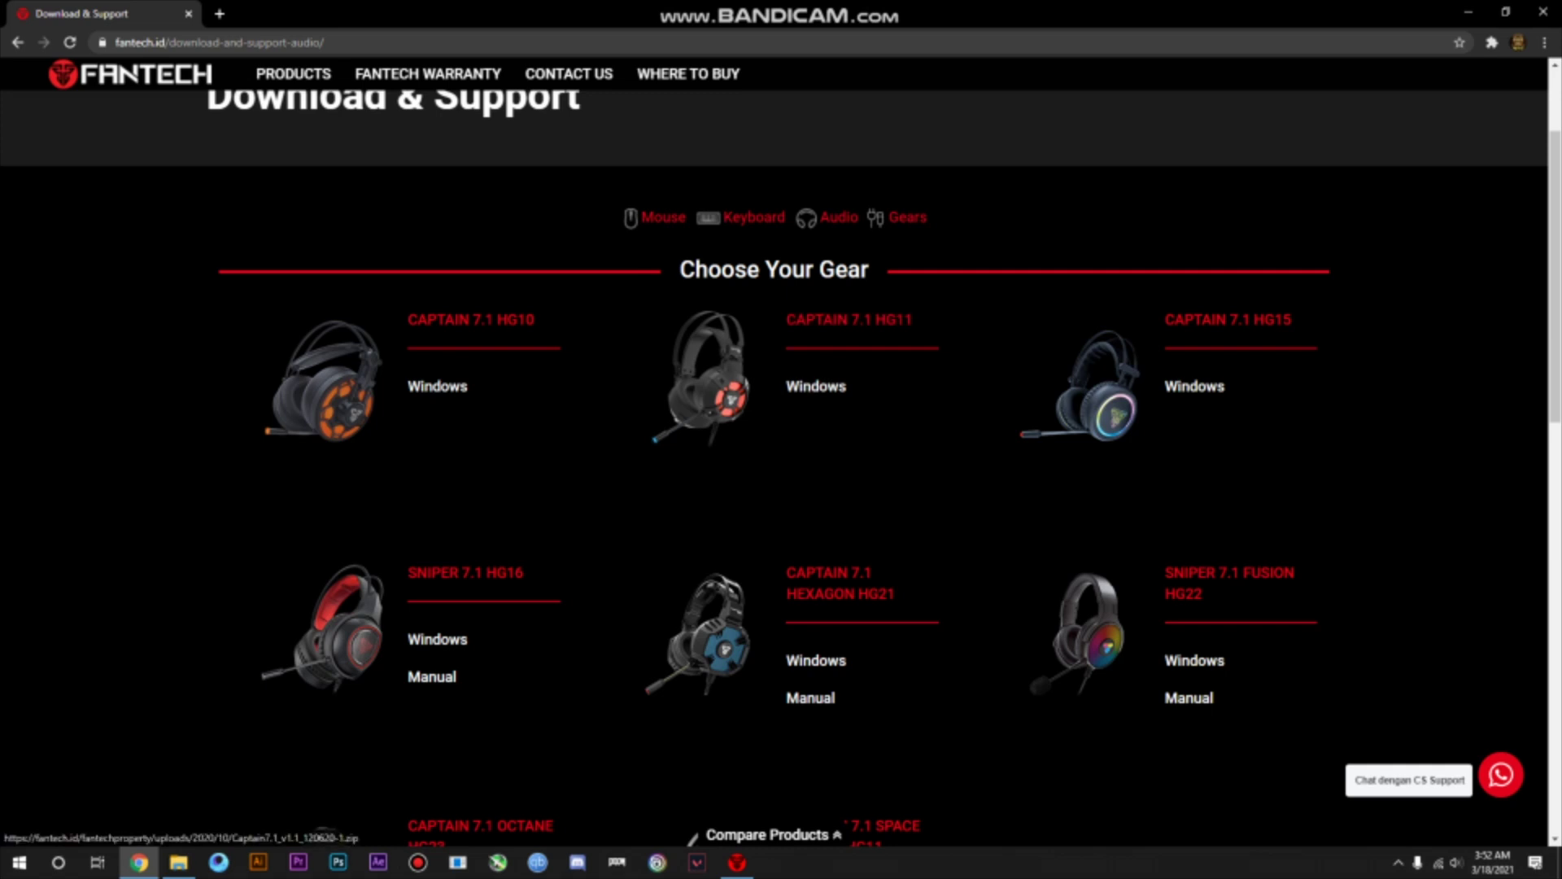
{"action": "left_click", "coordinate": [816, 386]}
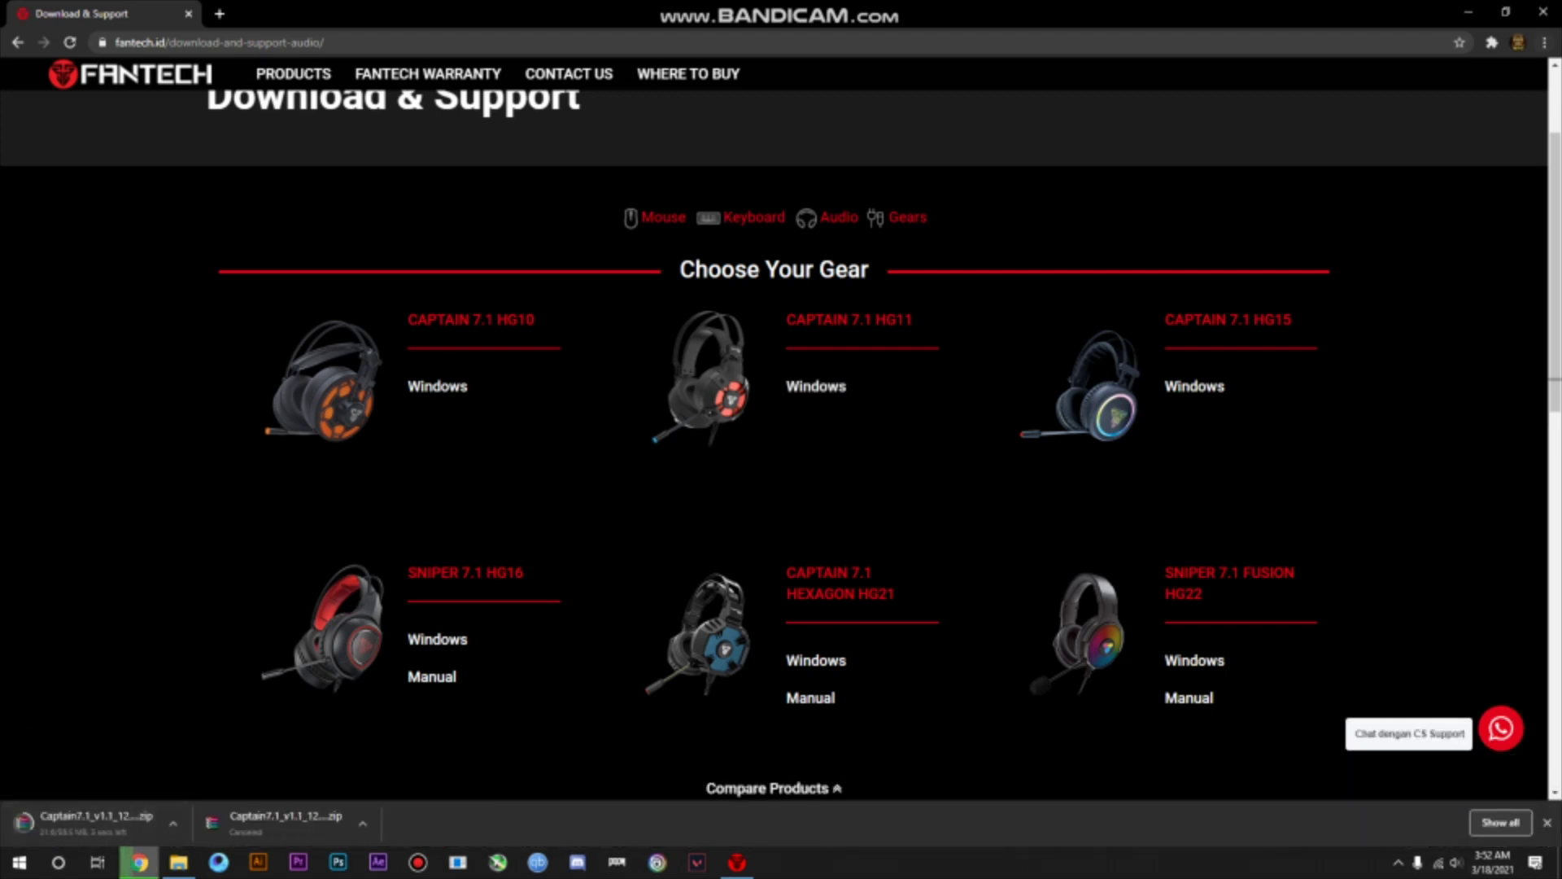
Open the browser's downloads list and stop the running download of the Captain7.1 zip file.
{"action": "left_click", "coordinate": [1545, 42]}
{"action": "left_click", "coordinate": [1394, 151]}
{"action": "left_click", "coordinate": [624, 276]}
{"action": "left_click", "coordinate": [618, 277]}
{"action": "left_click", "coordinate": [682, 277]}
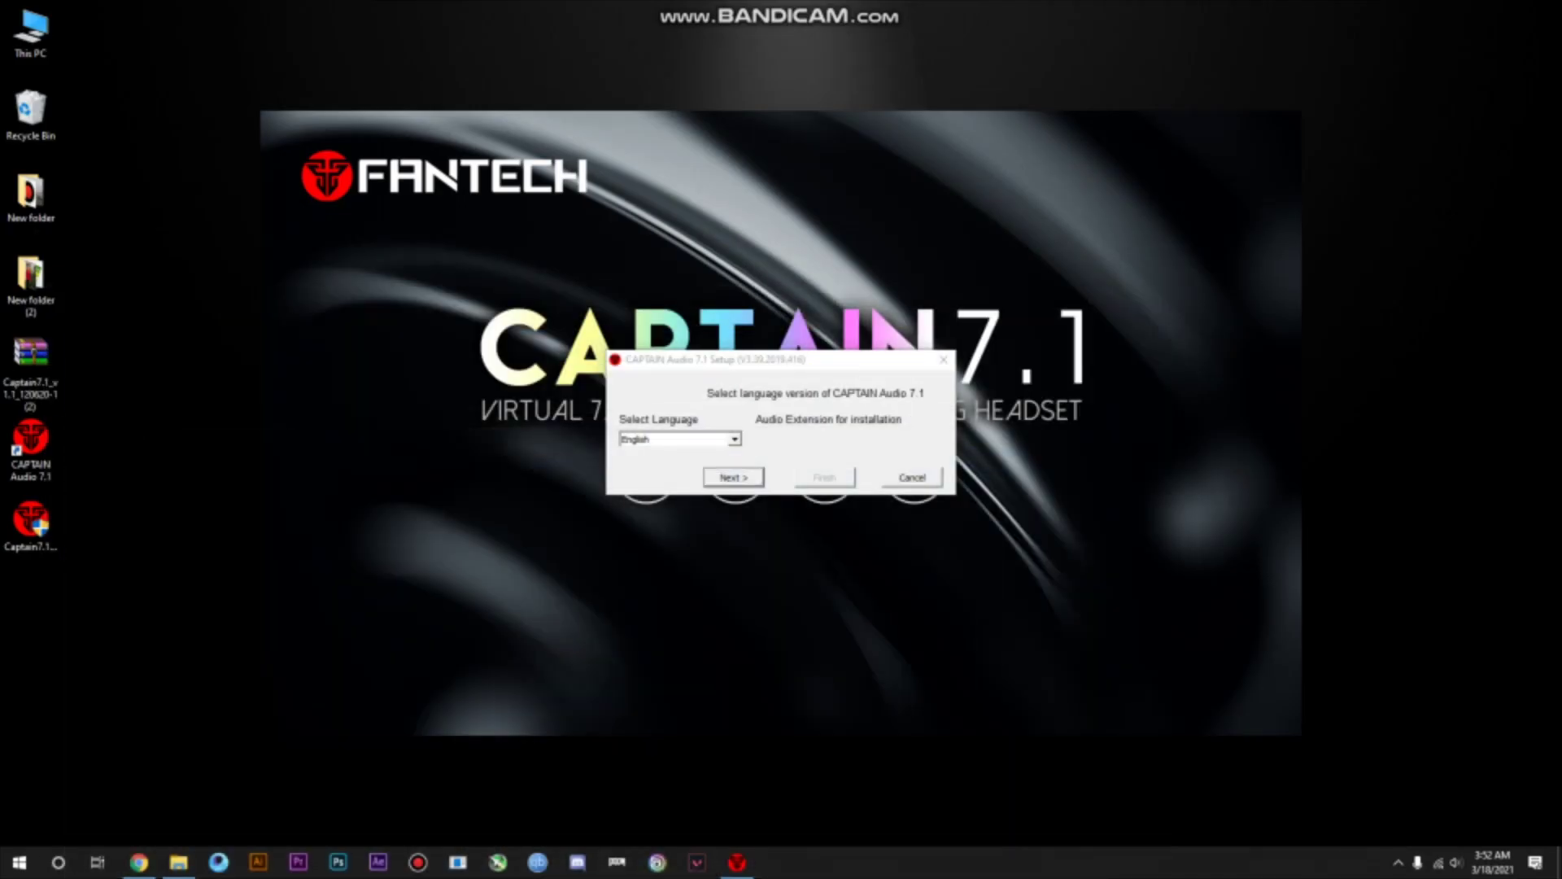
Move the Captain7.1_v1.1_120620-1 (2) archive to a free spot on the desktop and try to extract it there.
{"action": "left_click_drag", "start_coordinate": [30, 358], "coordinate": [155, 199]}
{"action": "right_click", "coordinate": [145, 222]}
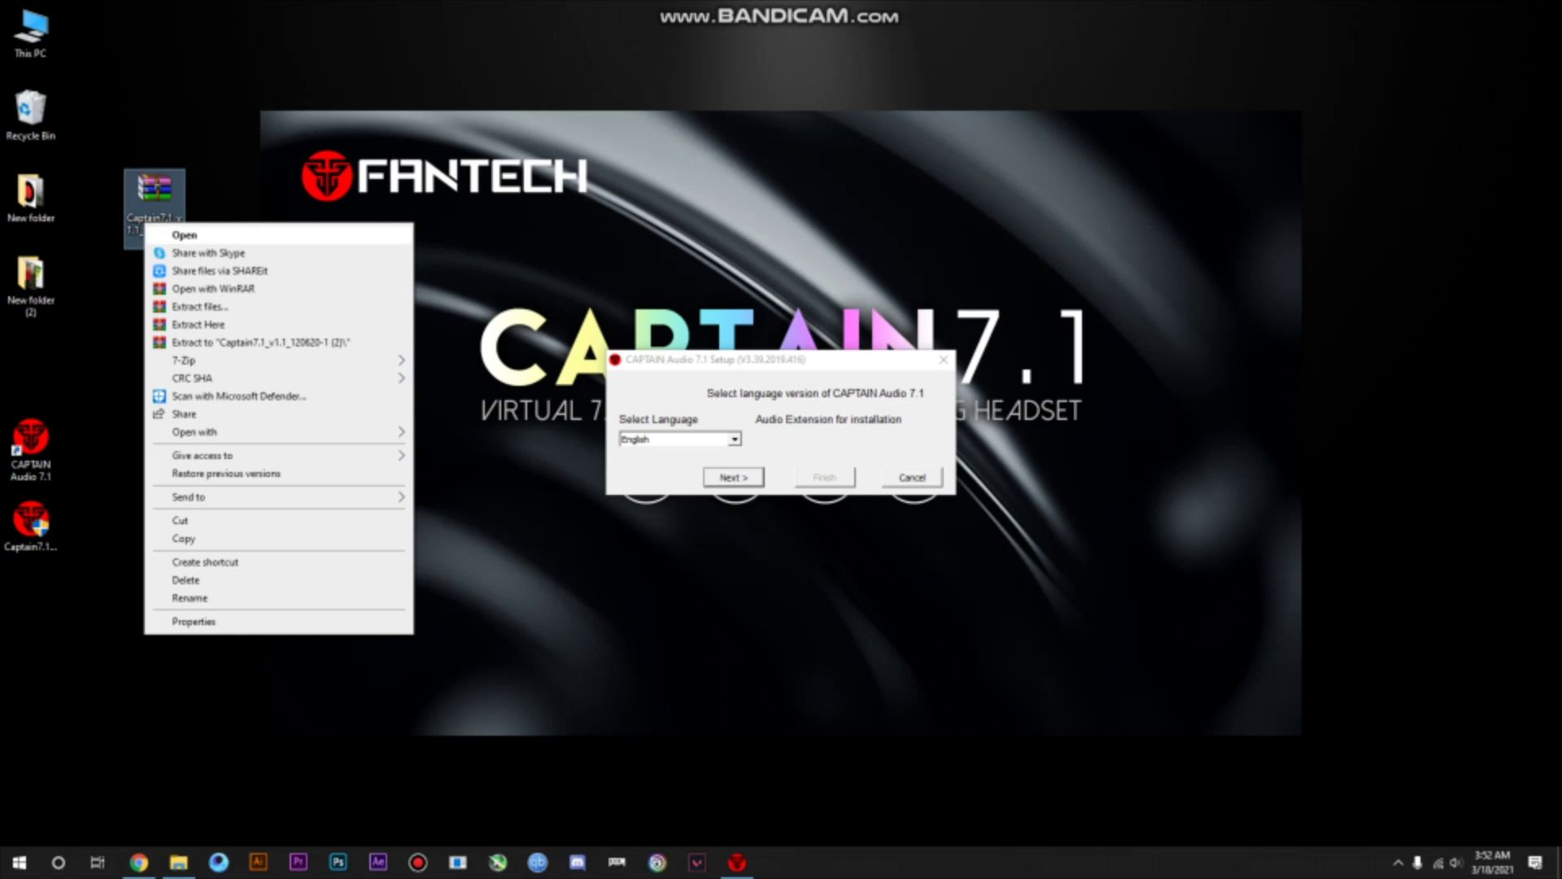
{"action": "left_click", "coordinate": [198, 323]}
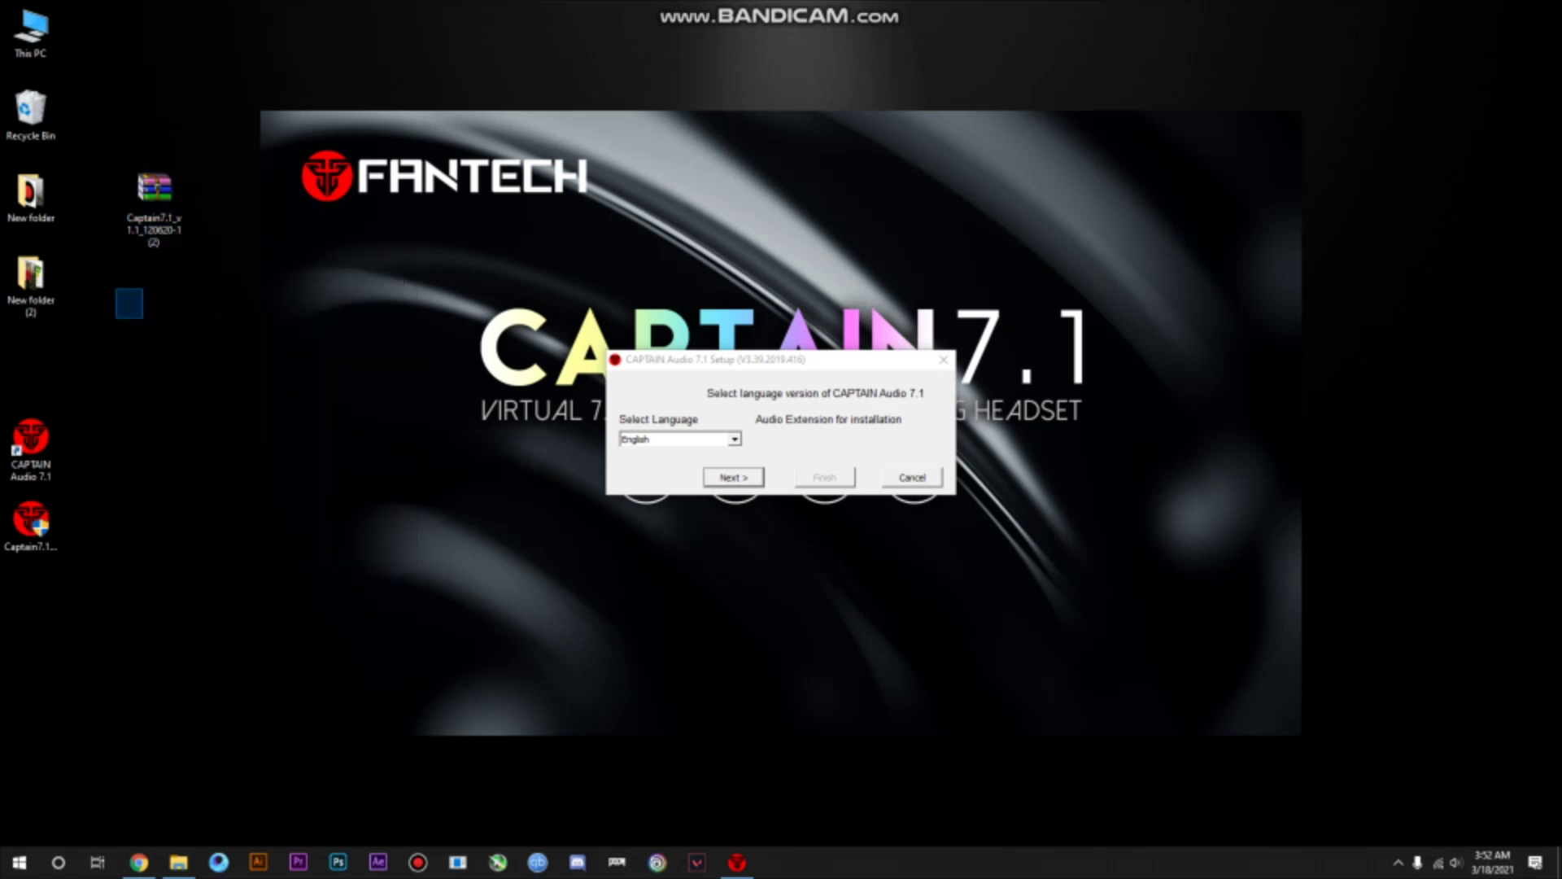
{"action": "left_click_drag", "start_coordinate": [161, 588], "coordinate": [42, 431]}
{"action": "left_click", "coordinate": [138, 504]}
{"action": "left_click_drag", "start_coordinate": [141, 636], "coordinate": [31, 533]}
{"action": "left_click", "coordinate": [112, 548]}
{"action": "left_click", "coordinate": [111, 548]}
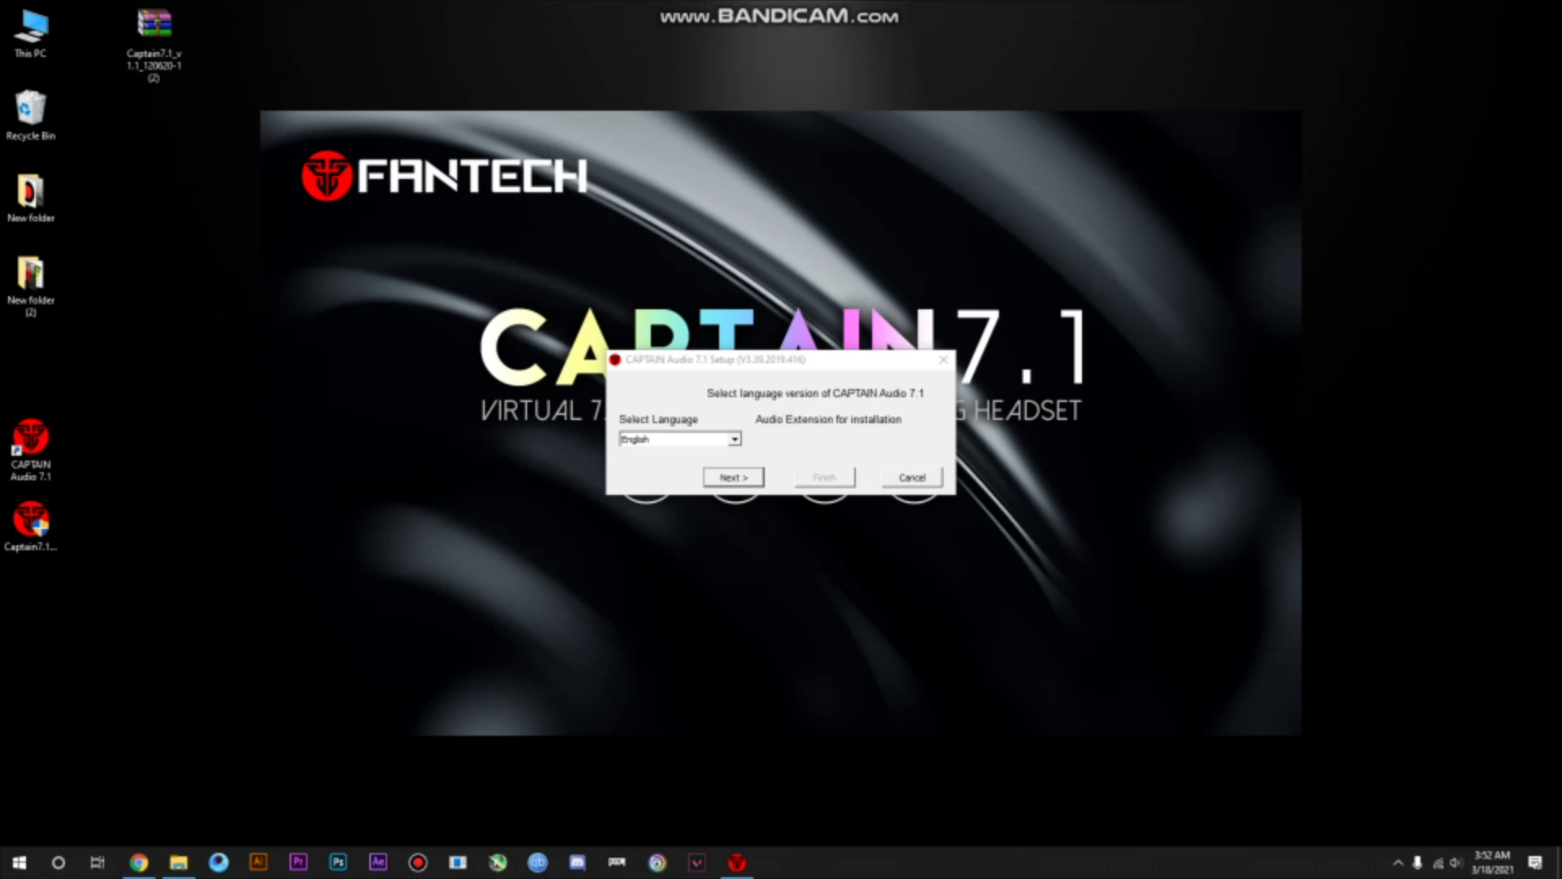
Proceed with English in the CAPTAIN Audio 7.1 setup, dismiss the installation notice and close the installer.
{"action": "key", "text": "Return"}
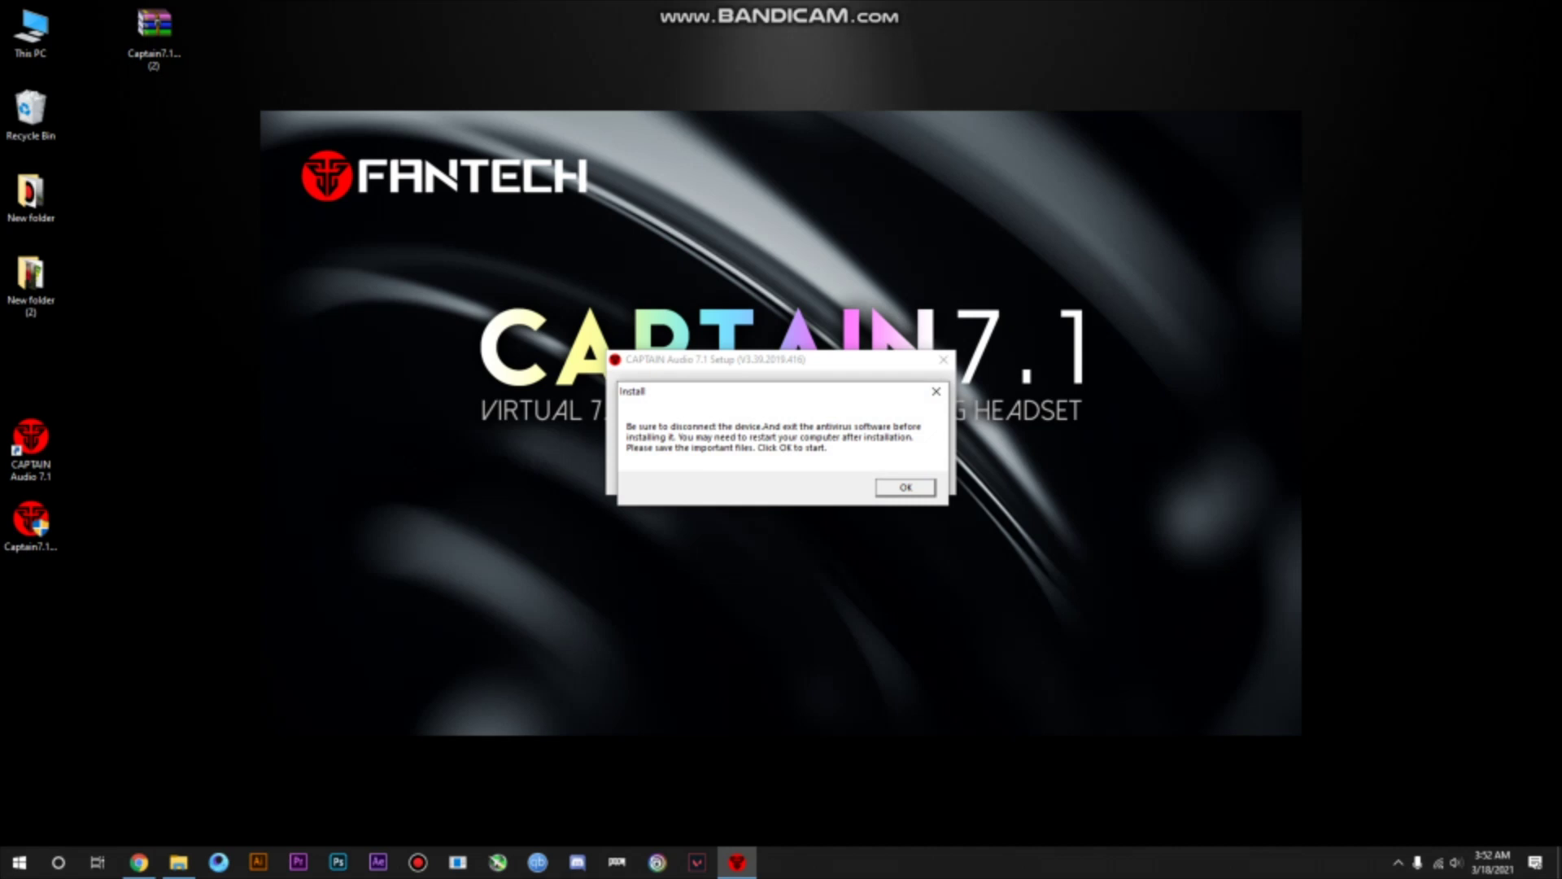
{"action": "left_click", "coordinate": [936, 392]}
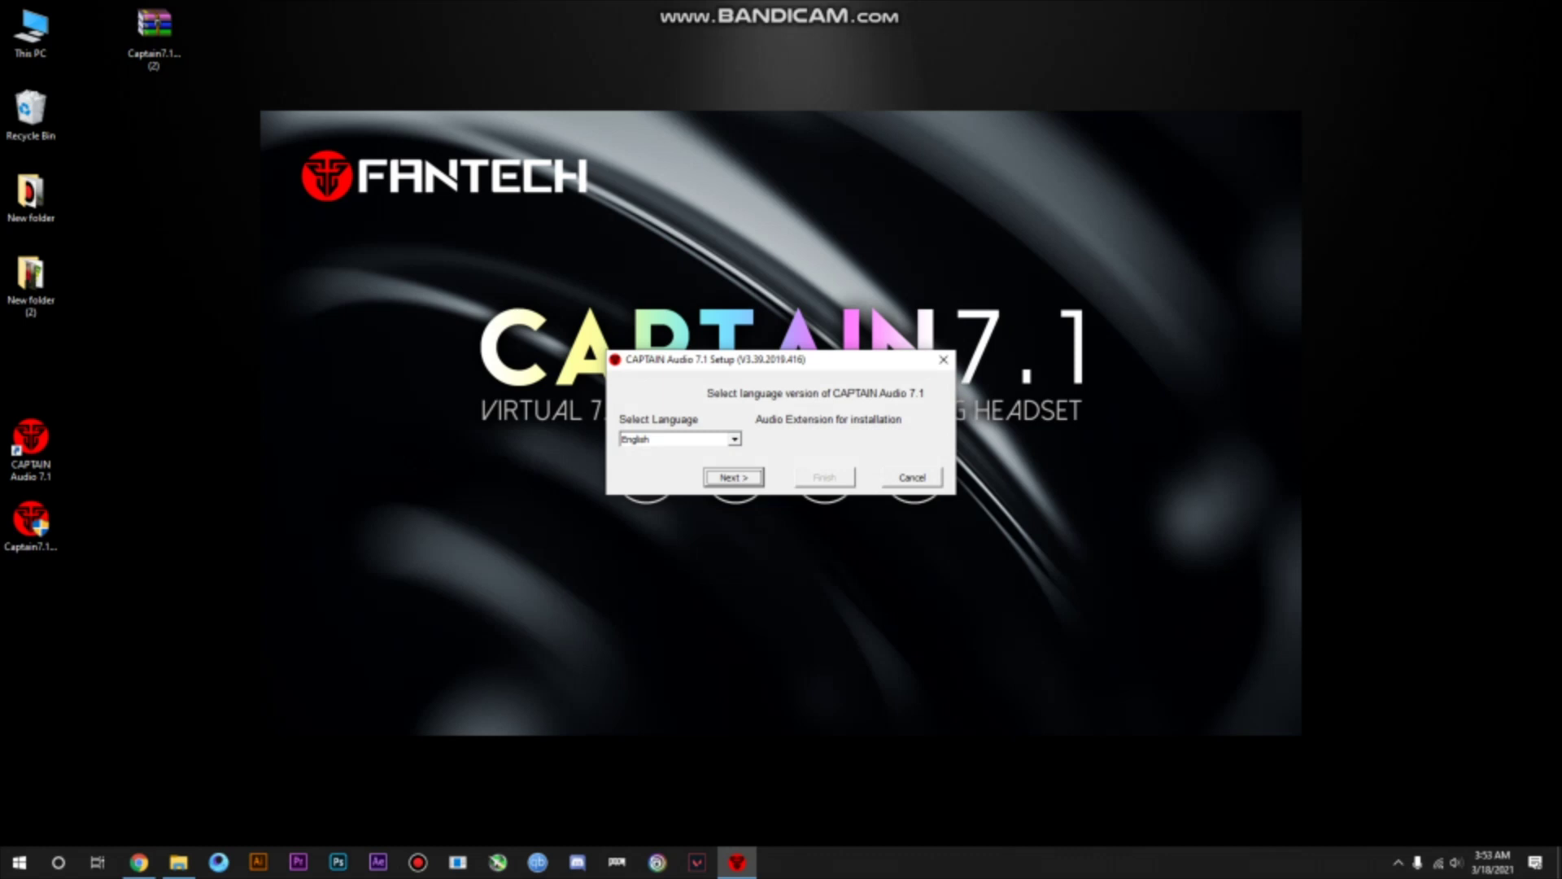
{"action": "left_click", "coordinate": [944, 359]}
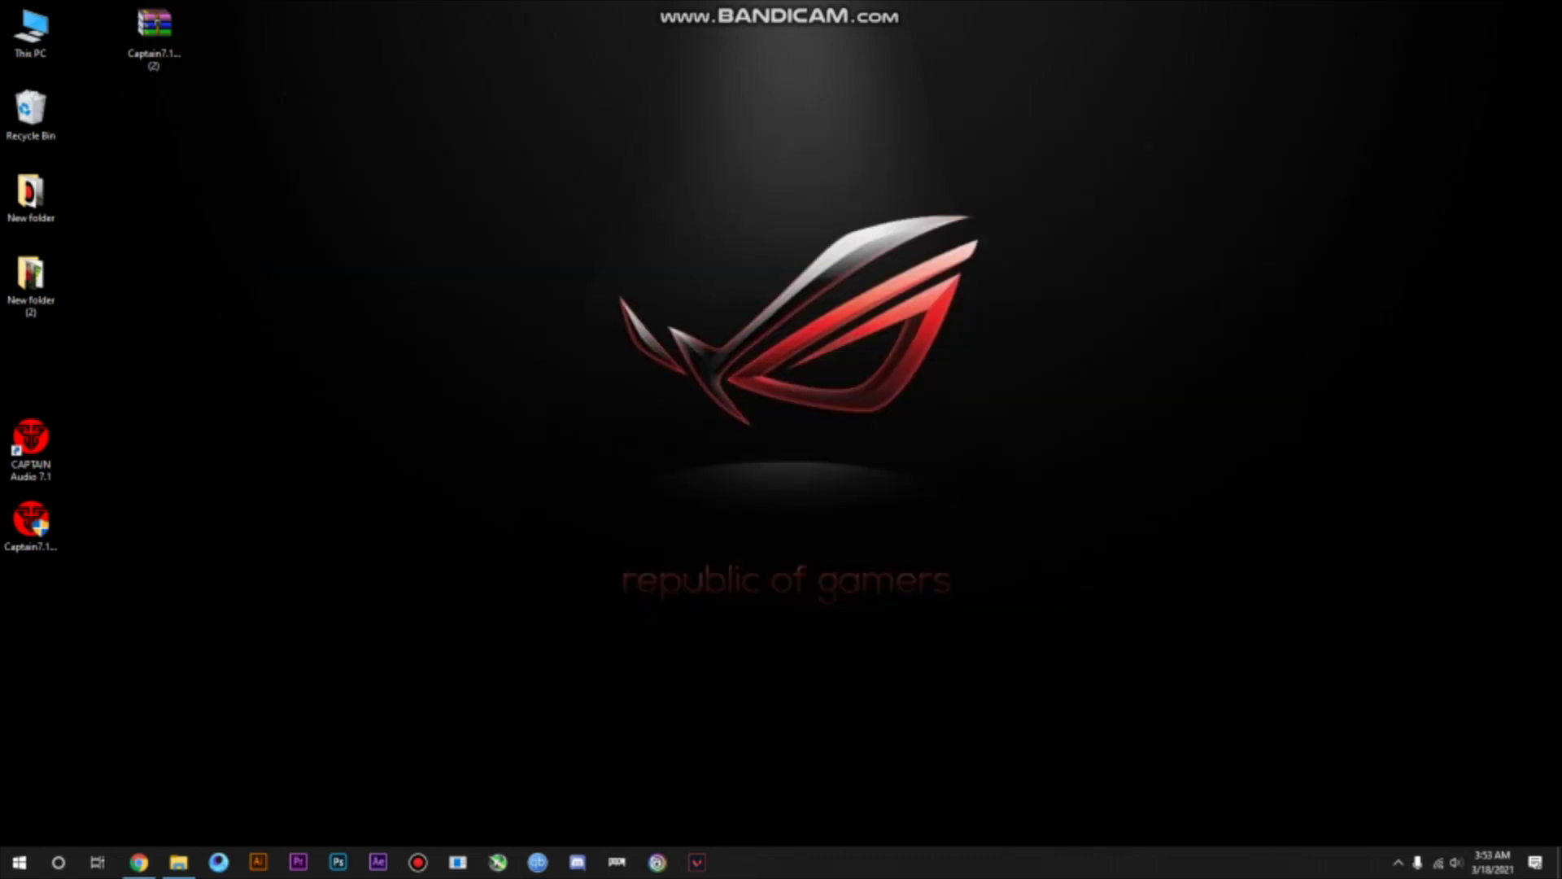
Move the CAPTAIN Audio 7.1 shortcut toward the middle of the desktop and open the headset software from it.
{"action": "left_click_drag", "start_coordinate": [31, 444], "coordinate": [711, 202]}
{"action": "mouse_move", "coordinate": [823, 415]}
{"action": "left_mouse_down"}
{"action": "mouse_move", "coordinate": [730, 276]}
{"action": "mouse_move", "coordinate": [723, 236]}
{"action": "left_mouse_up"}
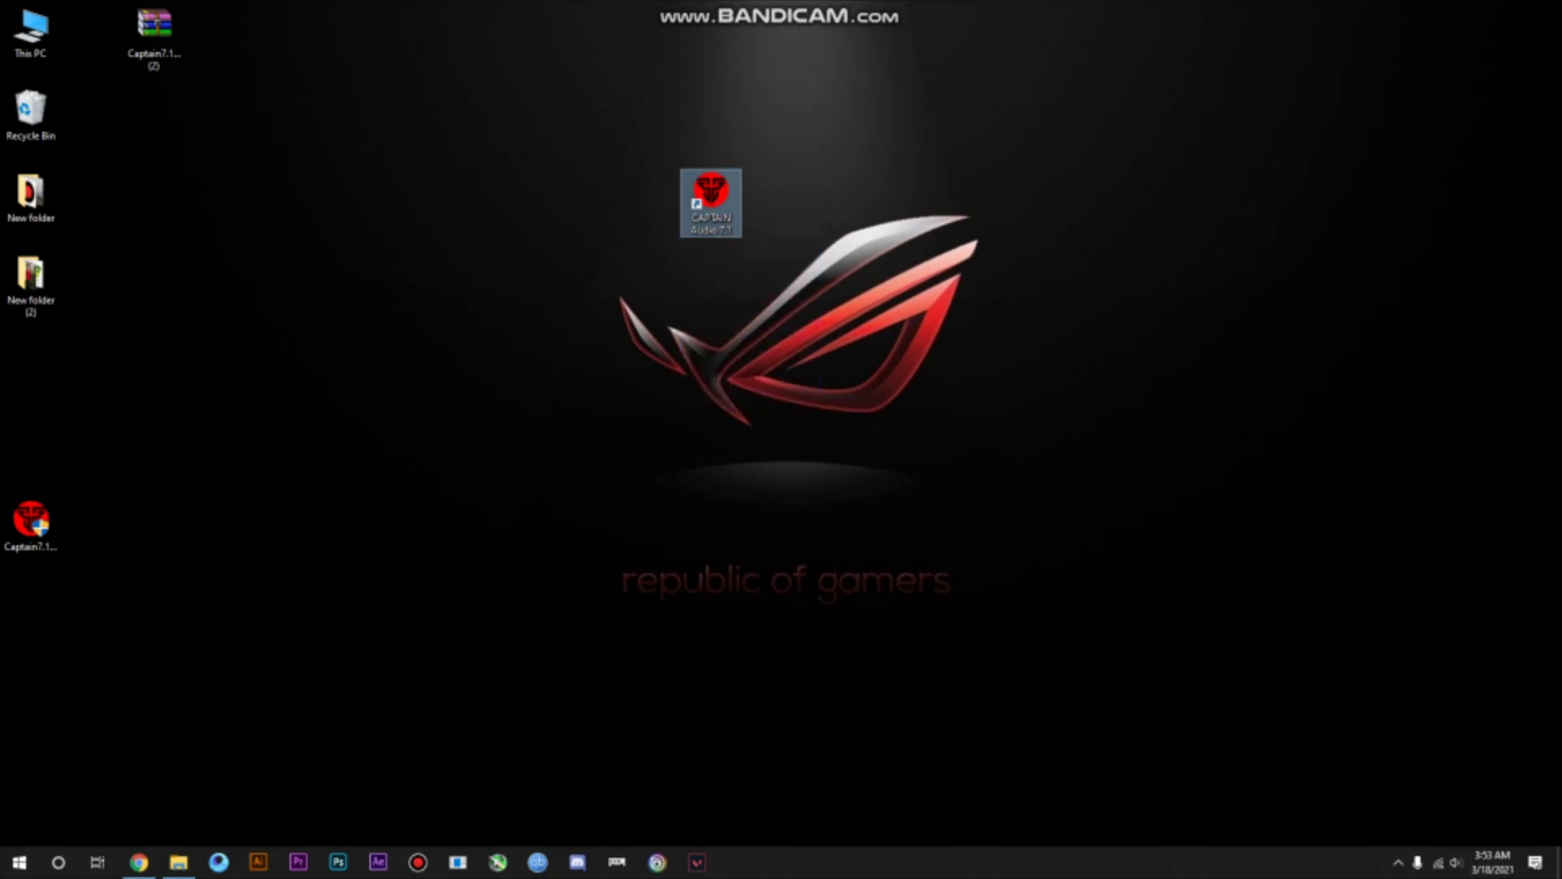
{"action": "double_click", "coordinate": [711, 202]}
{"action": "left_click", "coordinate": [1399, 863]}
{"action": "left_click", "coordinate": [1399, 830]}
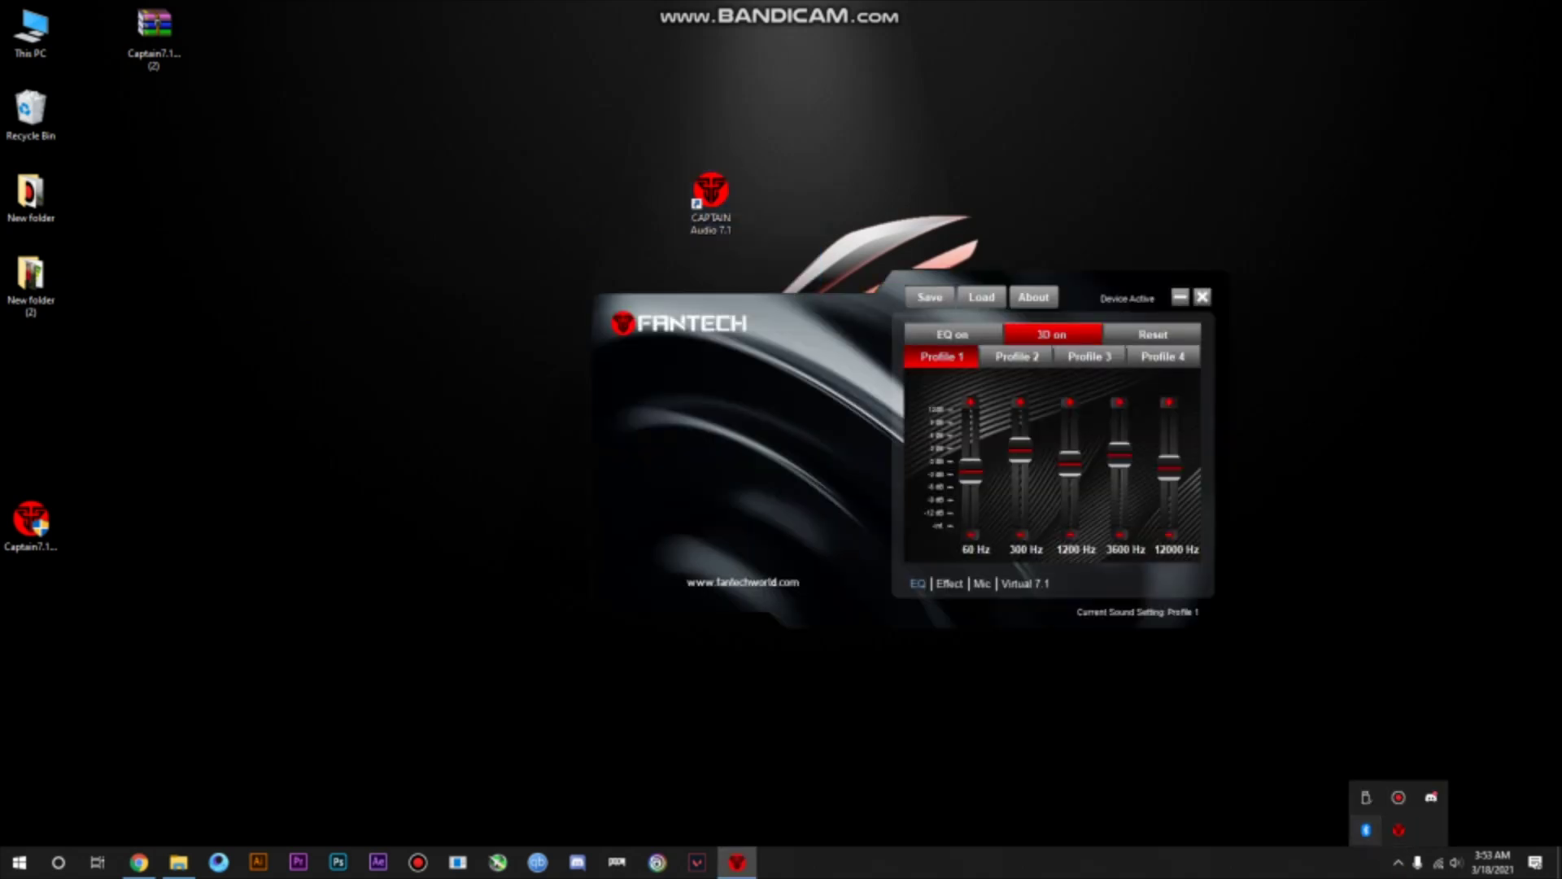
{"action": "left_click_drag", "start_coordinate": [684, 325], "coordinate": [480, 325]}
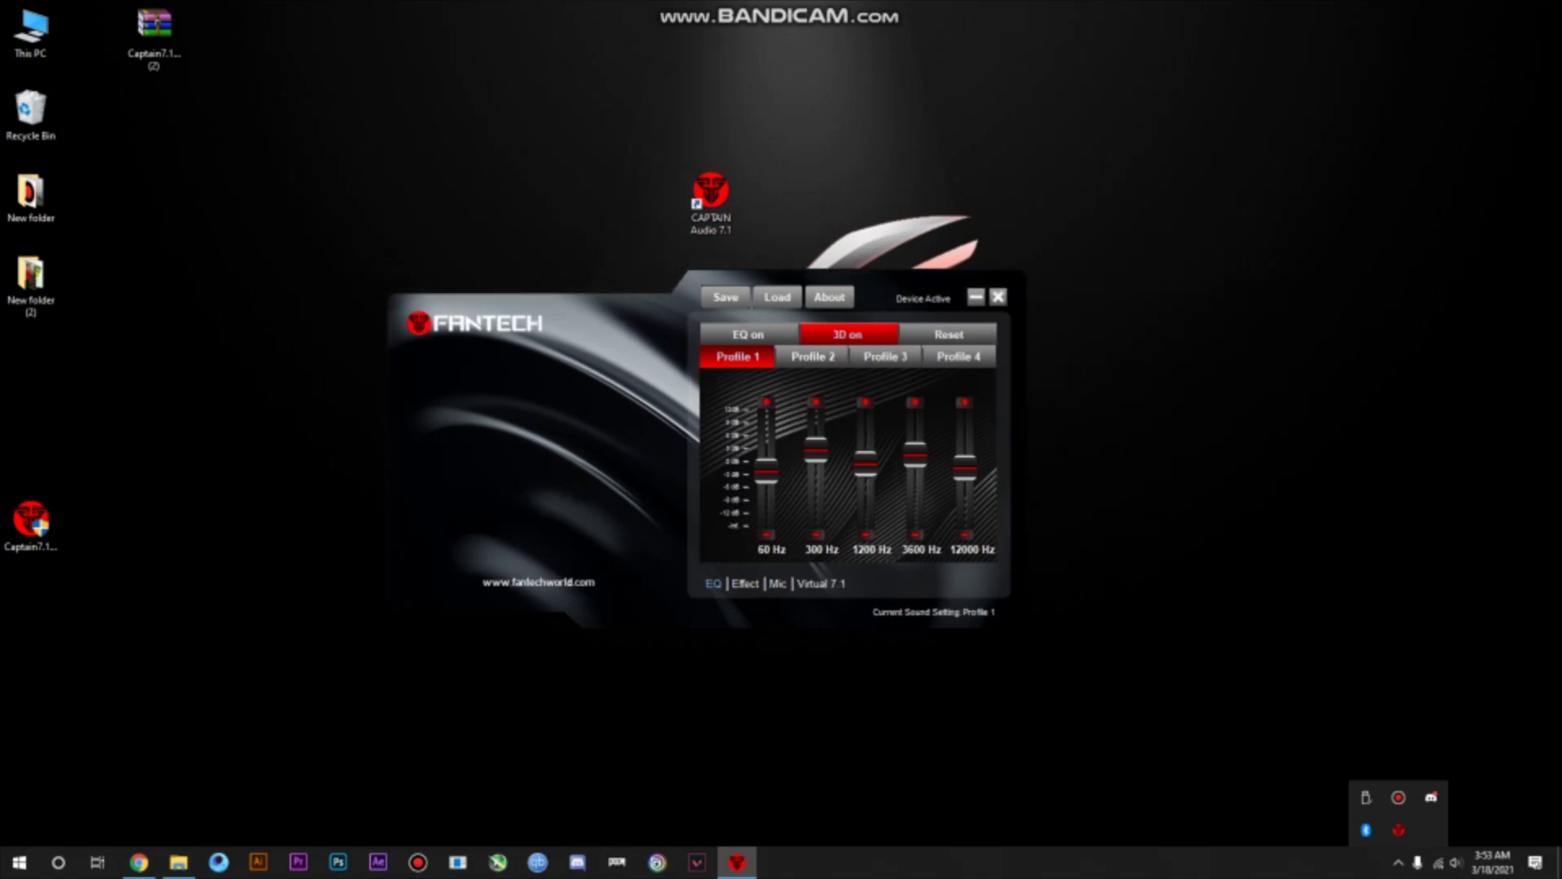
Turn 3D off and look through the Effect, Mic and Virtual 7.1 settings before returning to the equalizer.
{"action": "left_click", "coordinate": [848, 335]}
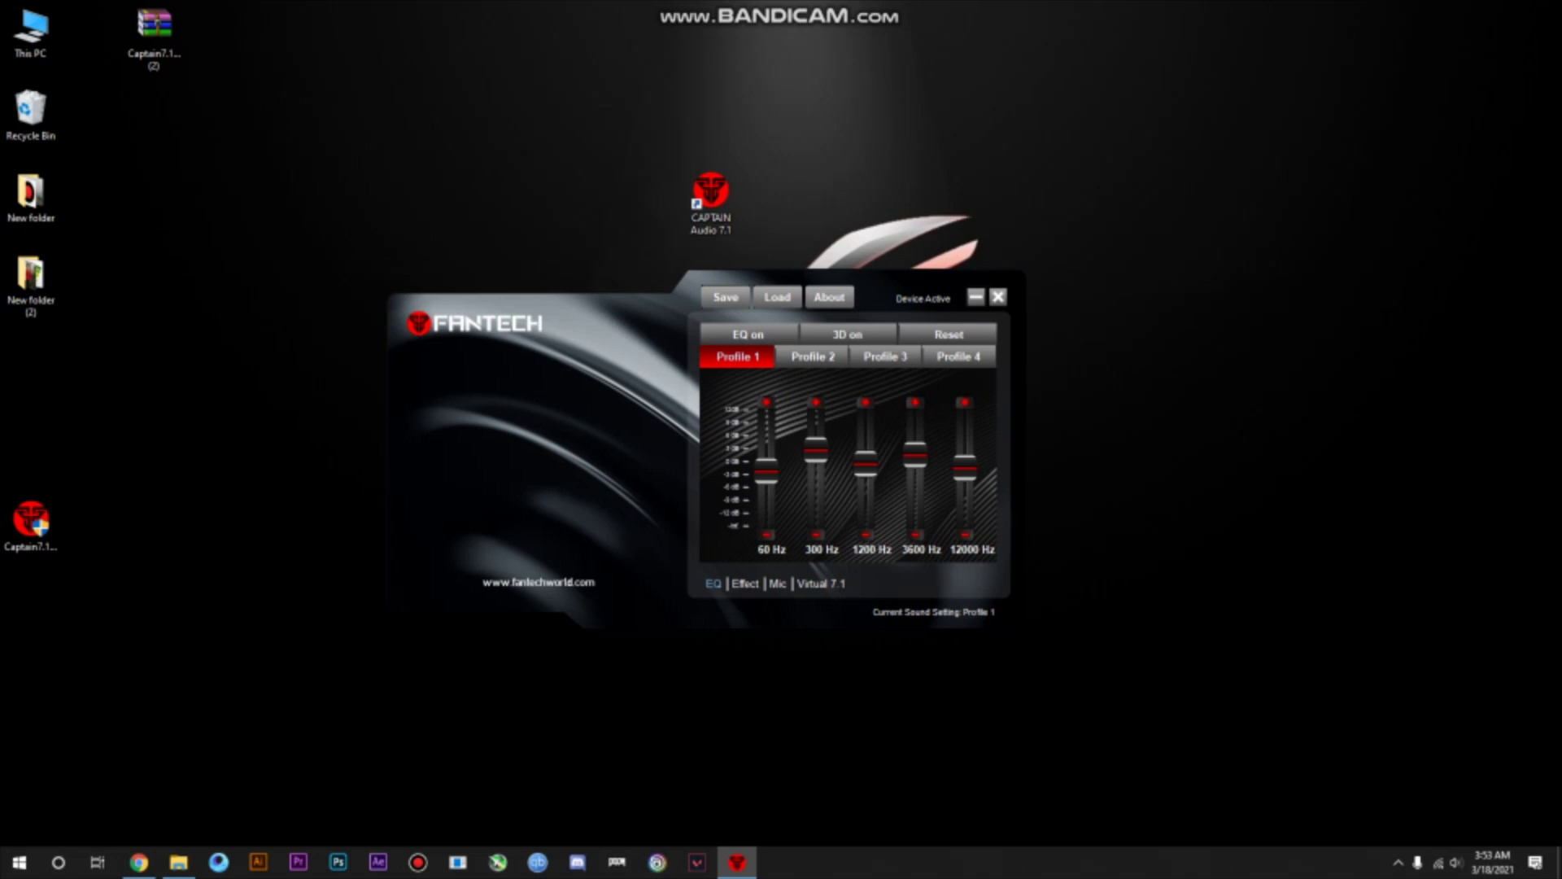
{"action": "left_click", "coordinate": [744, 584]}
{"action": "left_click", "coordinate": [778, 583]}
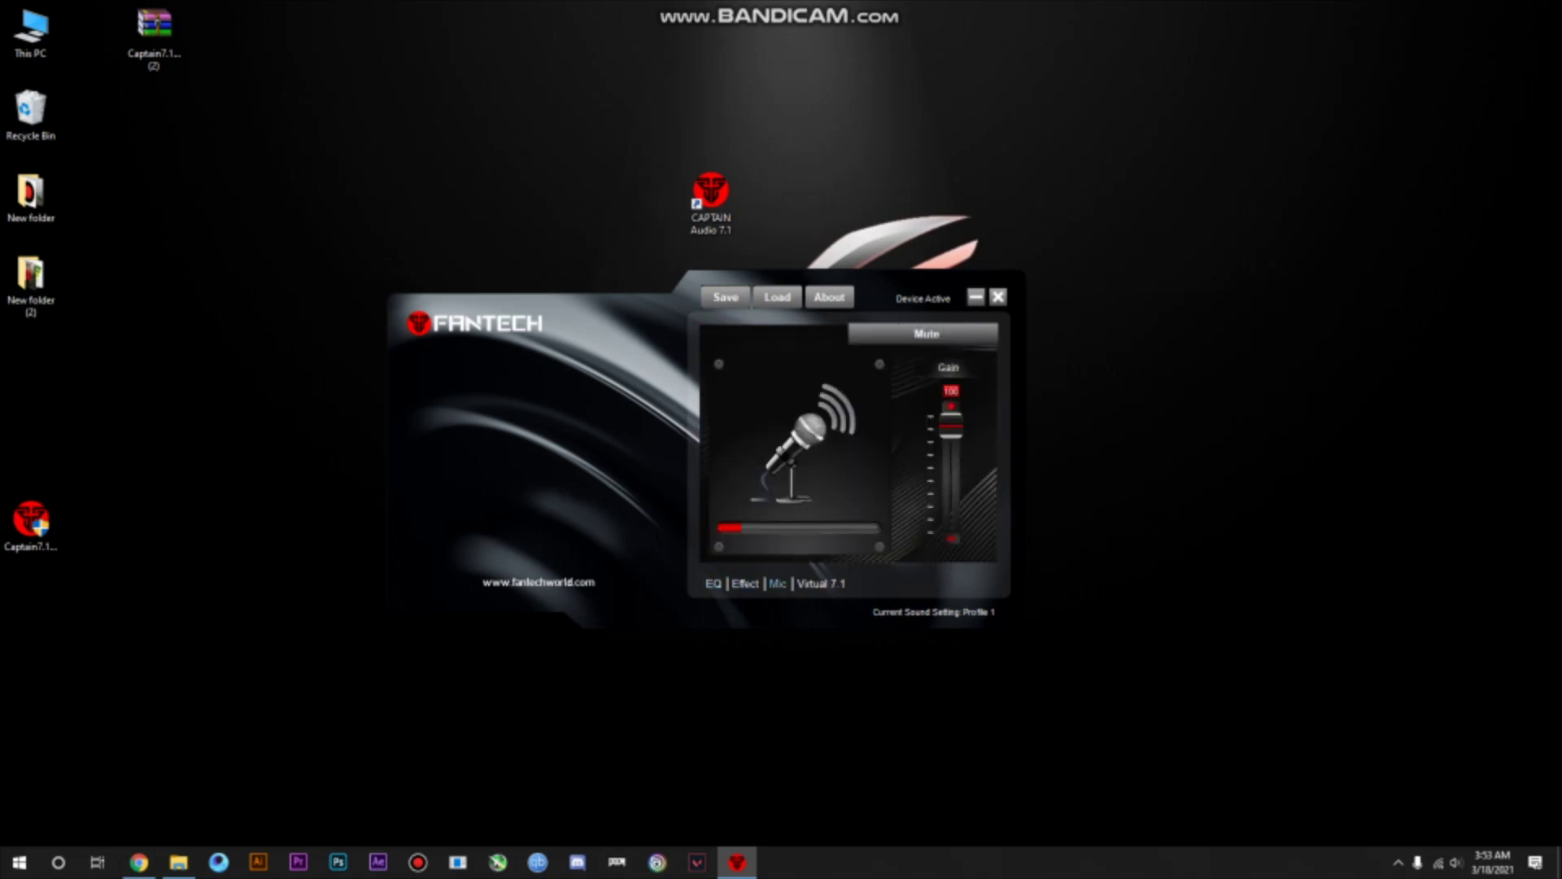
{"action": "left_click", "coordinate": [821, 583]}
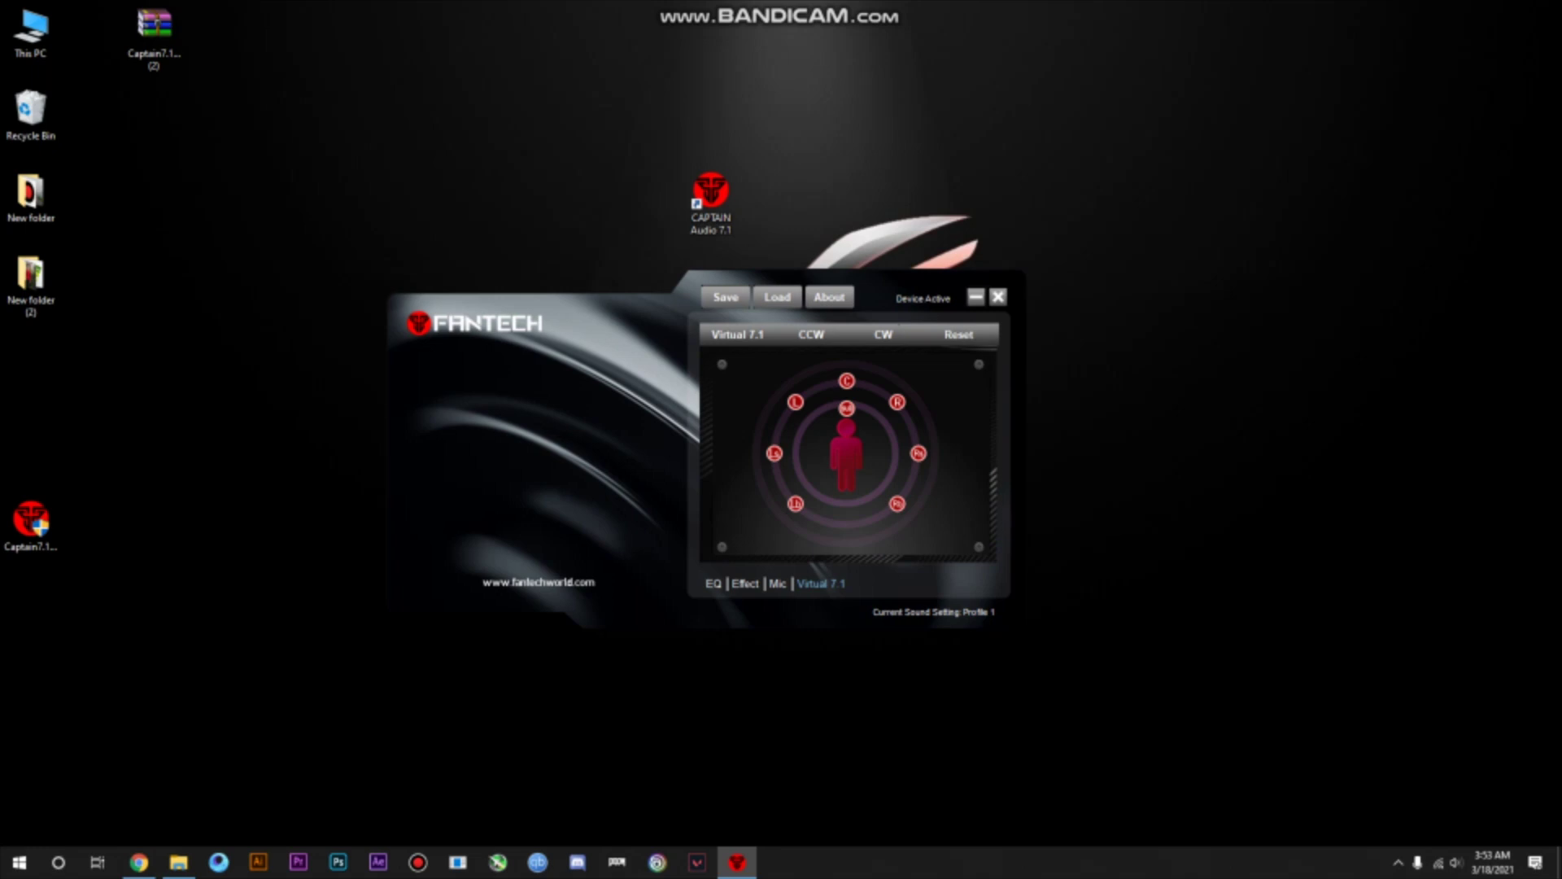
{"action": "left_click", "coordinate": [714, 583]}
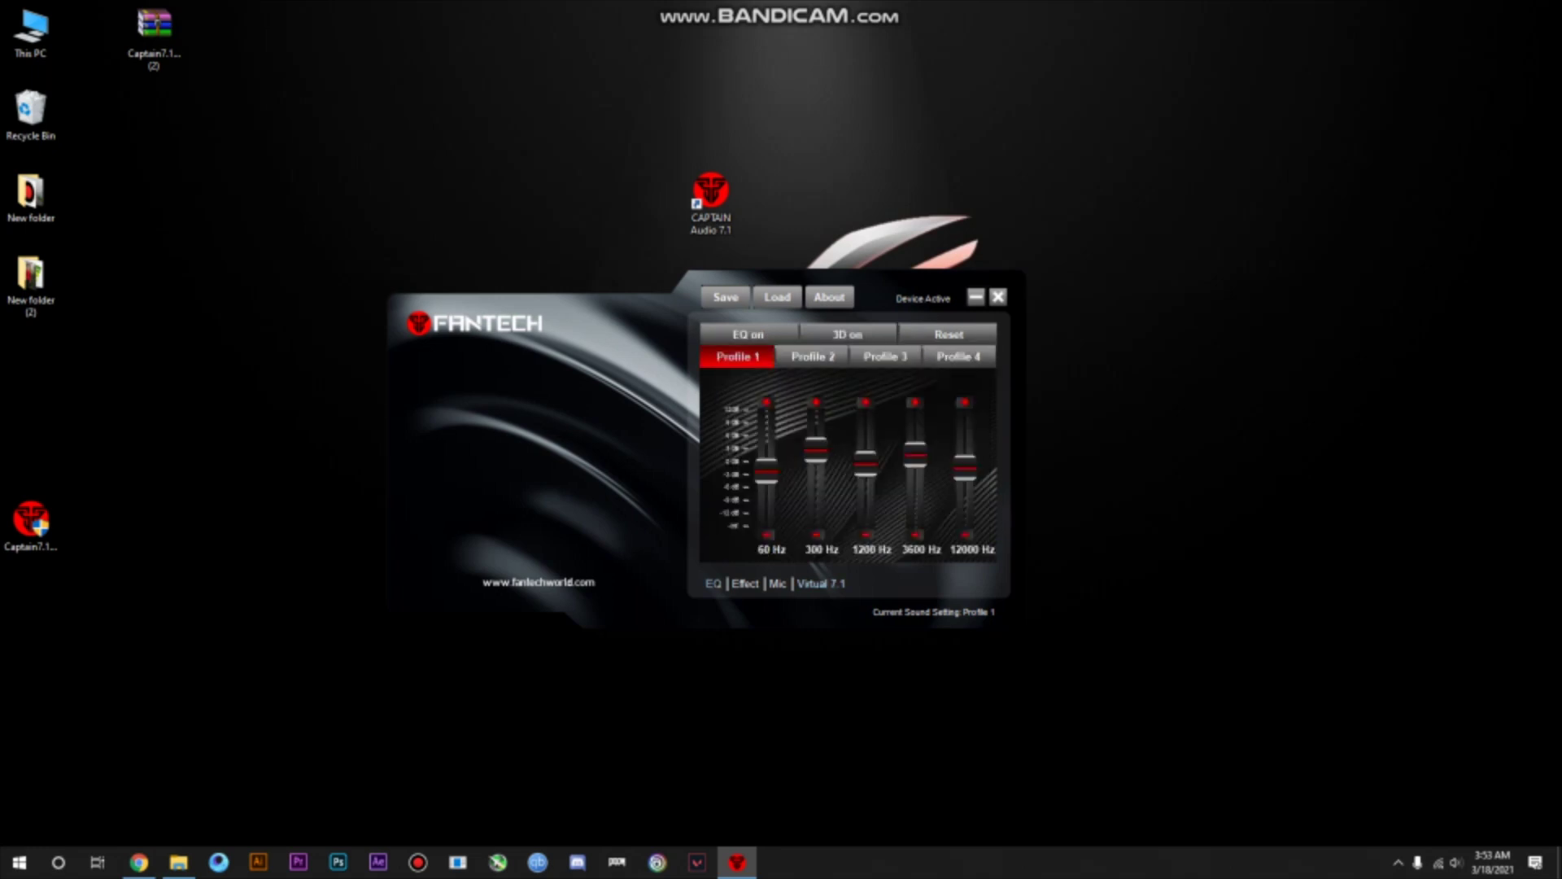
In Profile 1, lower the 60, 300, 1200 and 3600 Hz equalizer bands and raise the 12000 Hz band.
{"action": "left_click_drag", "start_coordinate": [816, 450], "coordinate": [816, 464]}
{"action": "left_click_drag", "start_coordinate": [915, 453], "coordinate": [916, 464]}
{"action": "left_click_drag", "start_coordinate": [767, 470], "coordinate": [767, 517]}
{"action": "left_click_drag", "start_coordinate": [816, 464], "coordinate": [766, 483]}
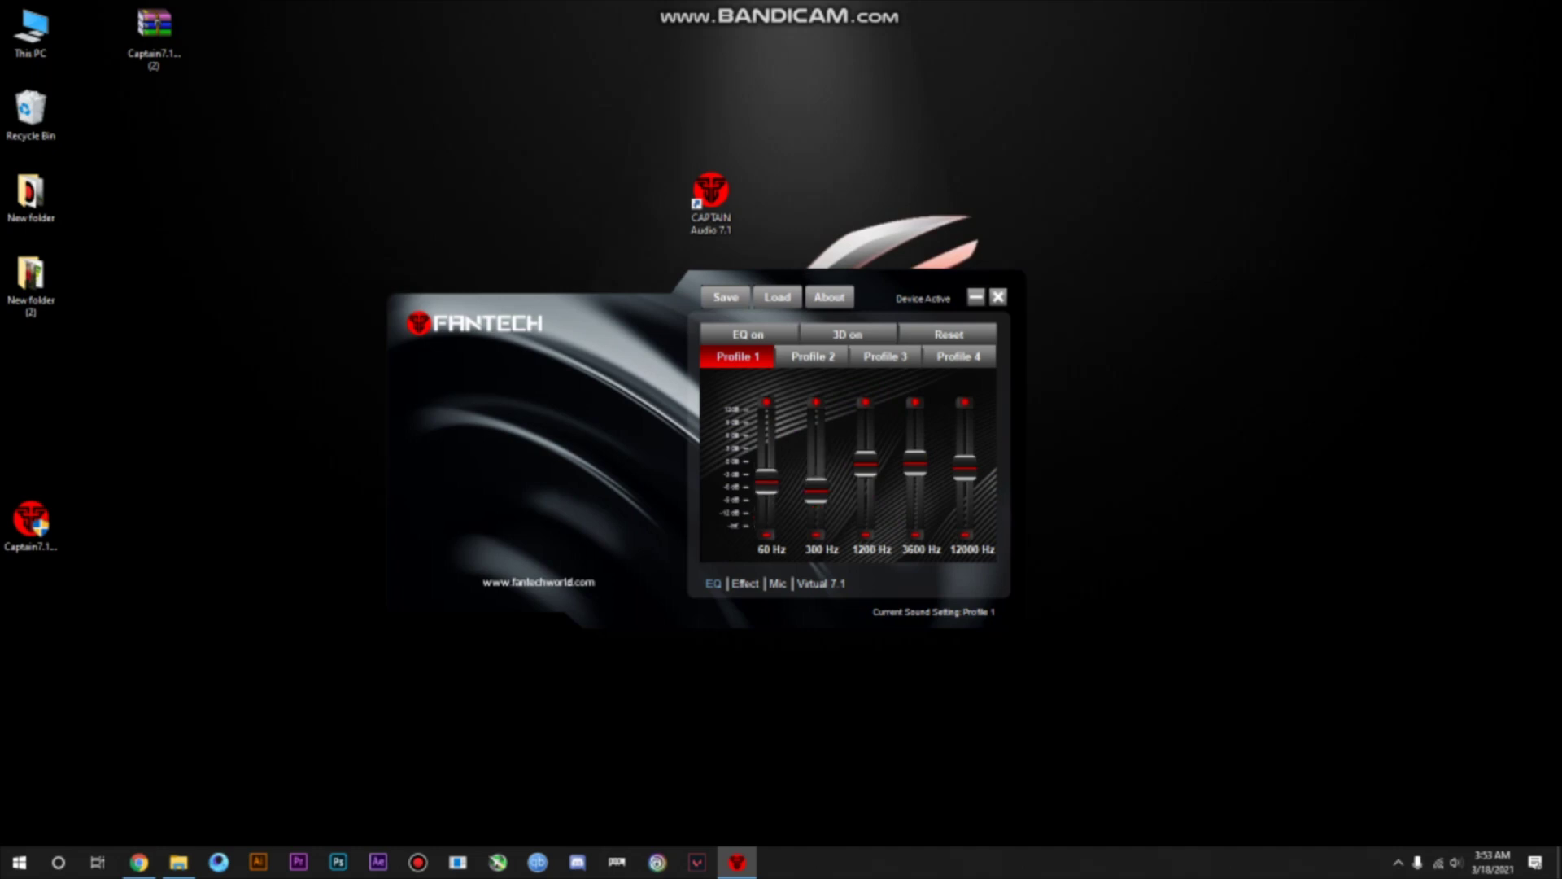
{"action": "left_click_drag", "start_coordinate": [866, 464], "coordinate": [965, 445]}
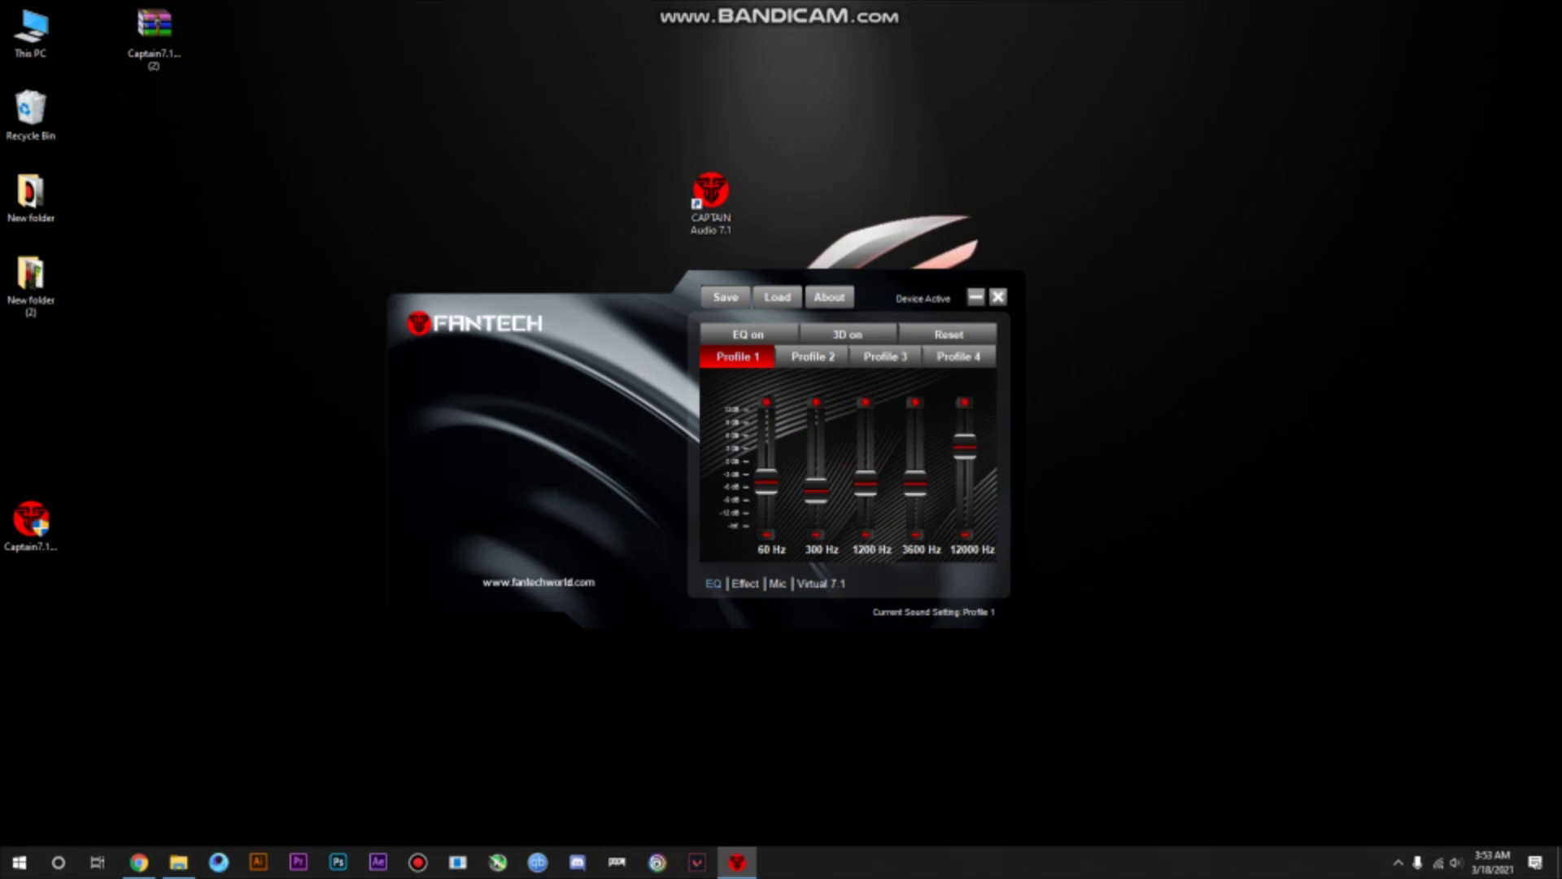
Compare the equalizer settings of Profiles 1, 2 and 3 and activate Profile 4.
{"action": "left_click", "coordinate": [813, 357]}
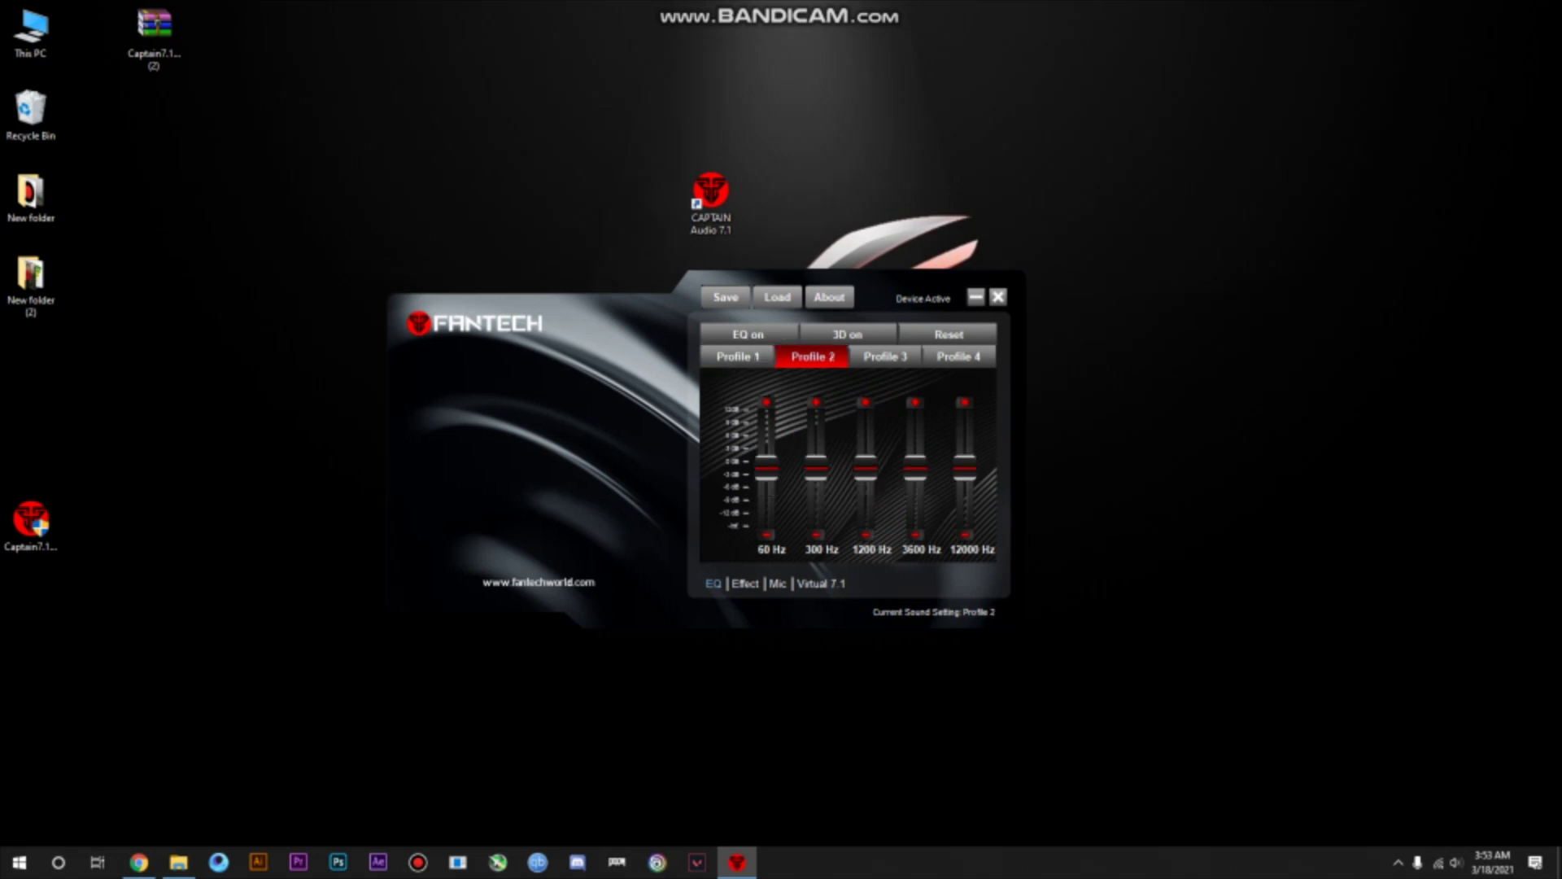
{"action": "left_click", "coordinate": [738, 356]}
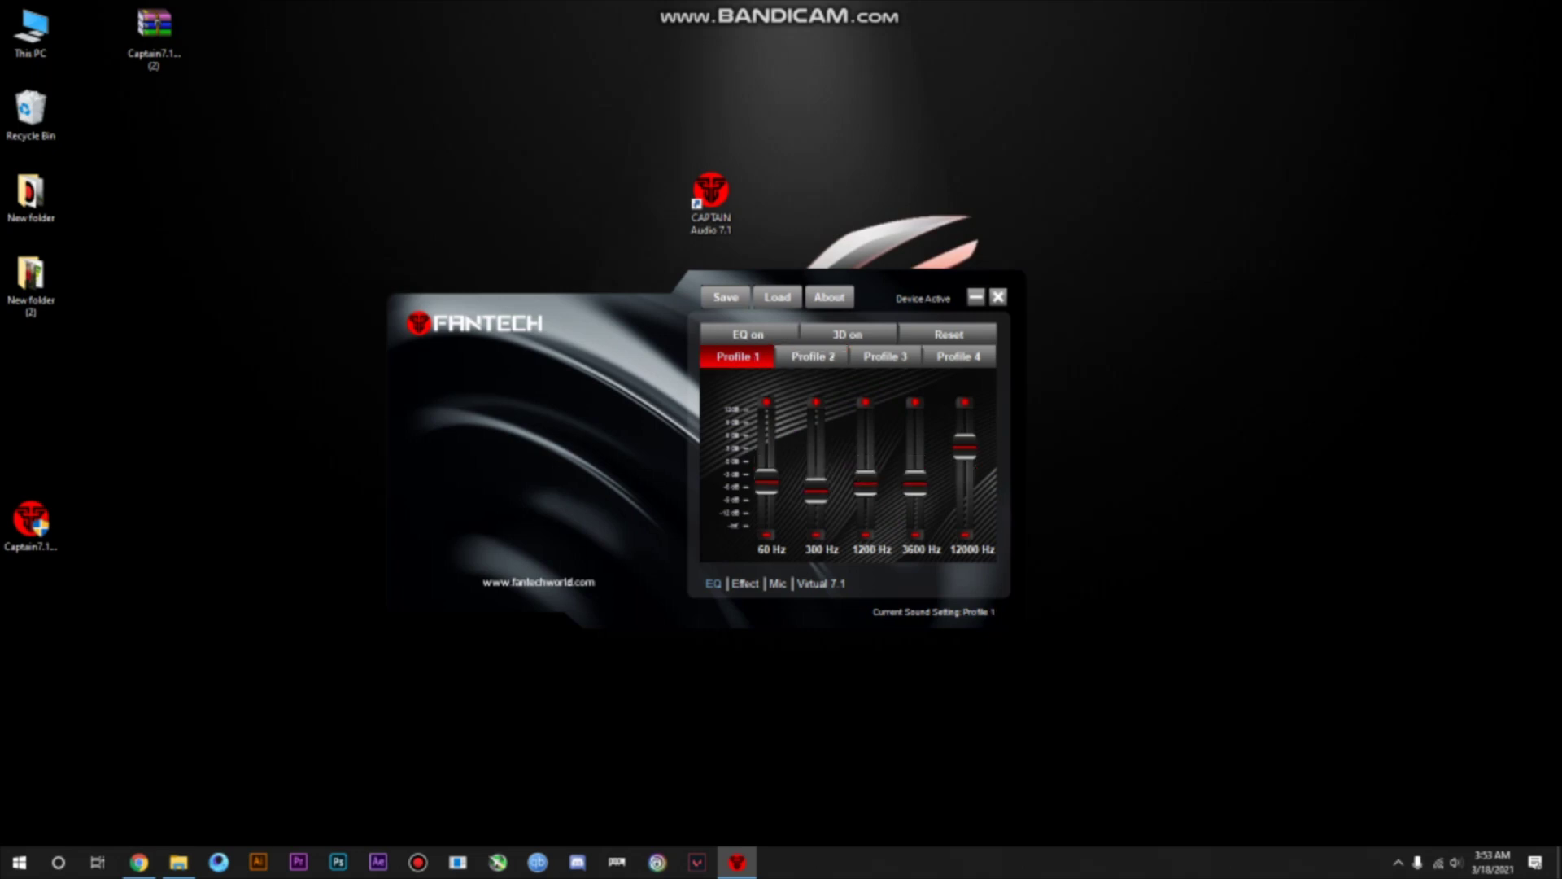
{"action": "left_click", "coordinate": [885, 357]}
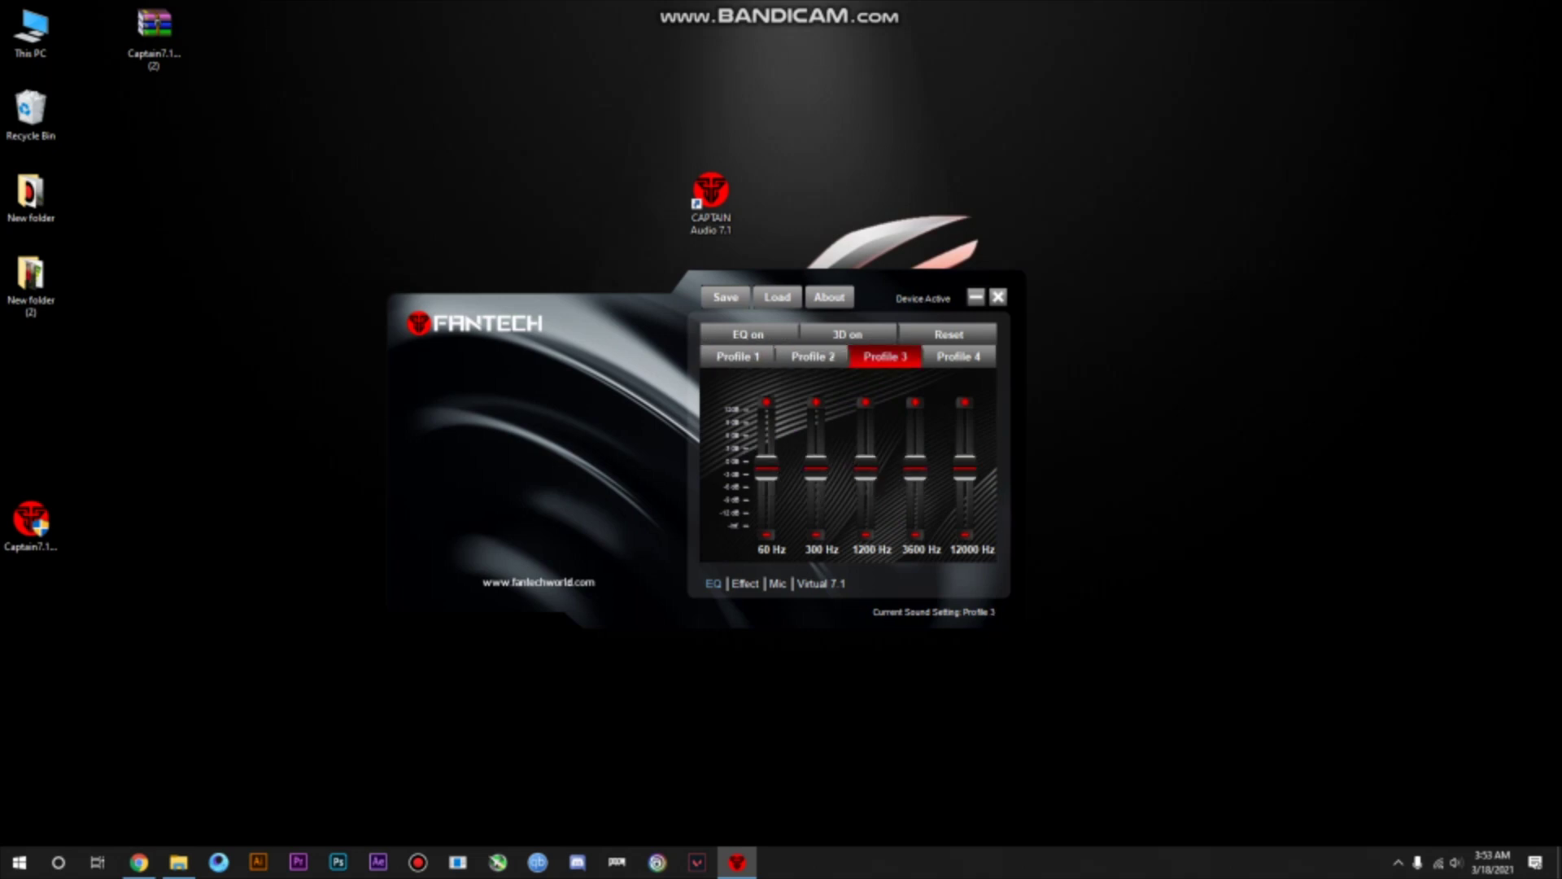
{"action": "left_click", "coordinate": [738, 357]}
{"action": "left_click", "coordinate": [813, 357]}
{"action": "left_click", "coordinate": [885, 356]}
{"action": "left_click", "coordinate": [958, 357]}
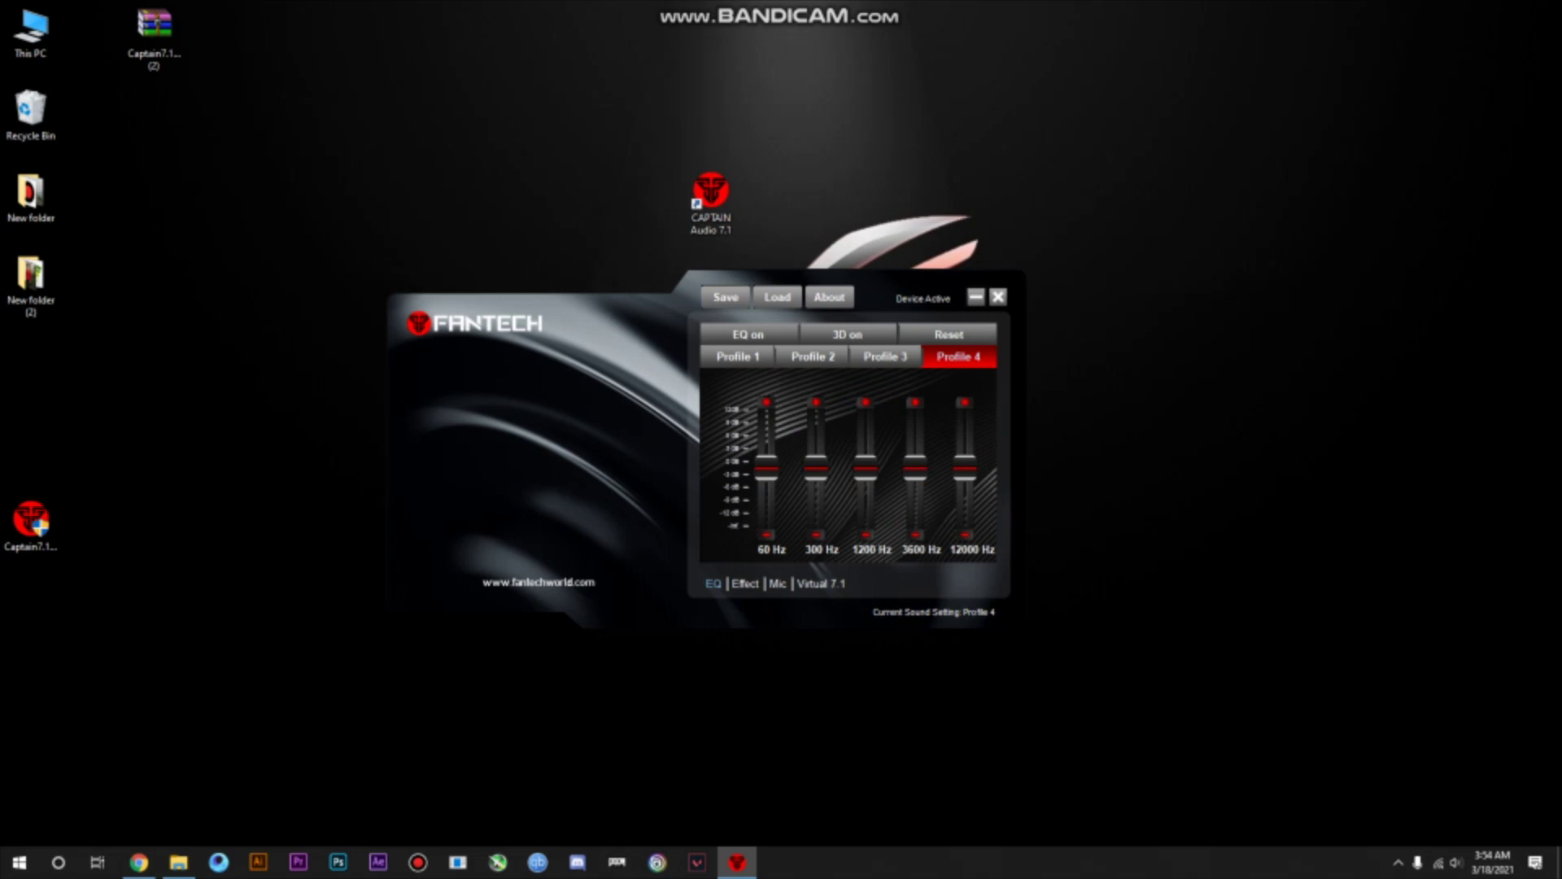
For Profile 4, turn 3D on and raise the 60 Hz band, switching EQ on and back off.
{"action": "left_click", "coordinate": [848, 335]}
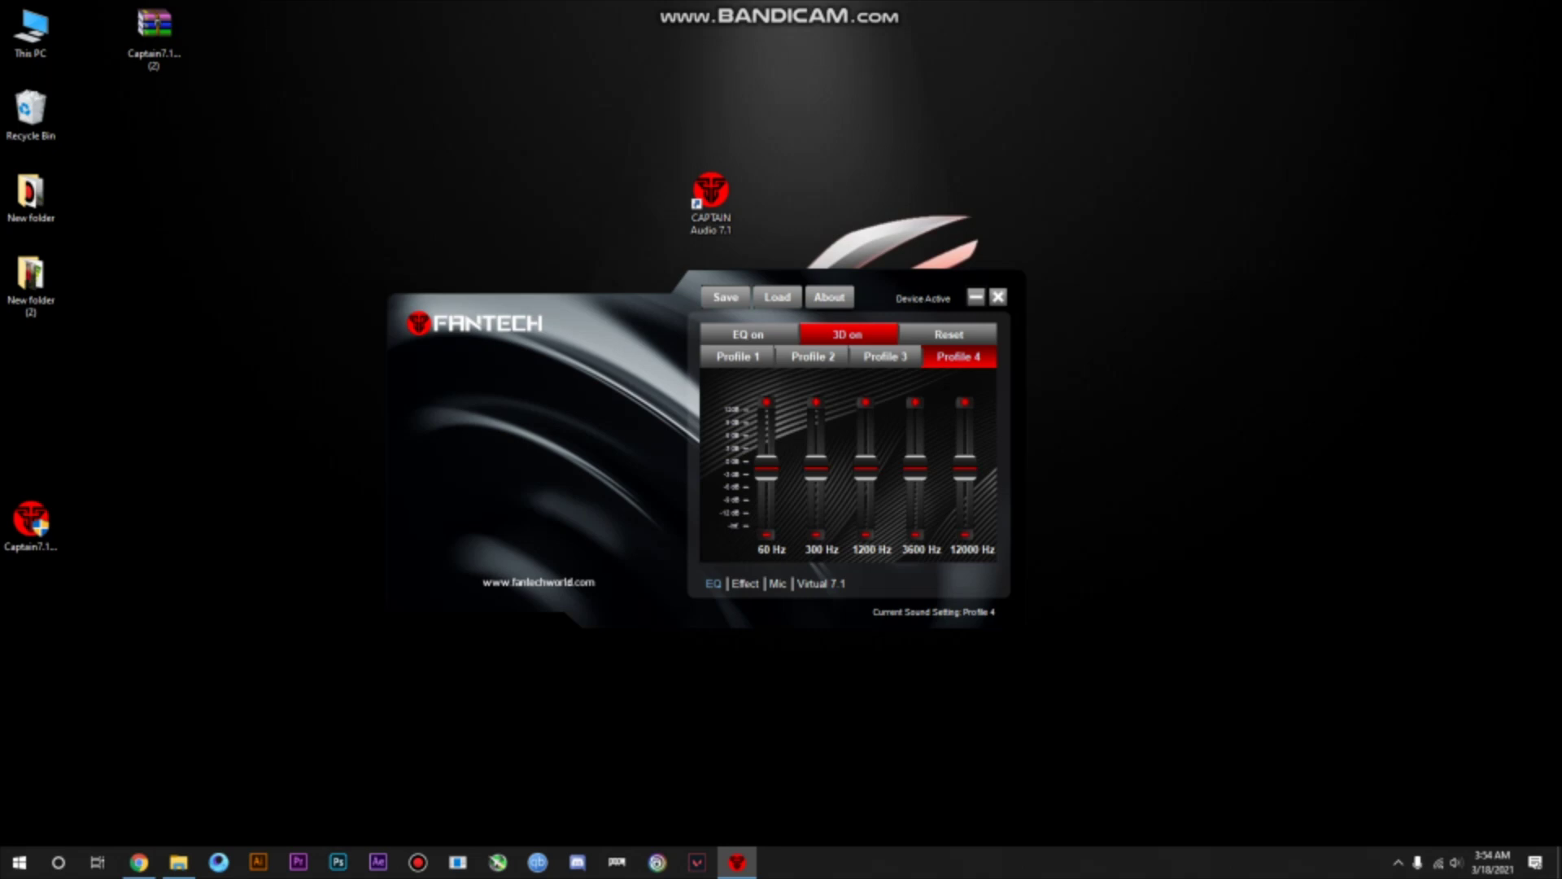
{"action": "left_click", "coordinate": [749, 334]}
{"action": "mouse_move", "coordinate": [766, 468]}
{"action": "left_mouse_down"}
{"action": "mouse_move", "coordinate": [767, 419]}
{"action": "mouse_move", "coordinate": [767, 473]}
{"action": "mouse_move", "coordinate": [767, 419]}
{"action": "mouse_move", "coordinate": [766, 452]}
{"action": "left_mouse_up"}
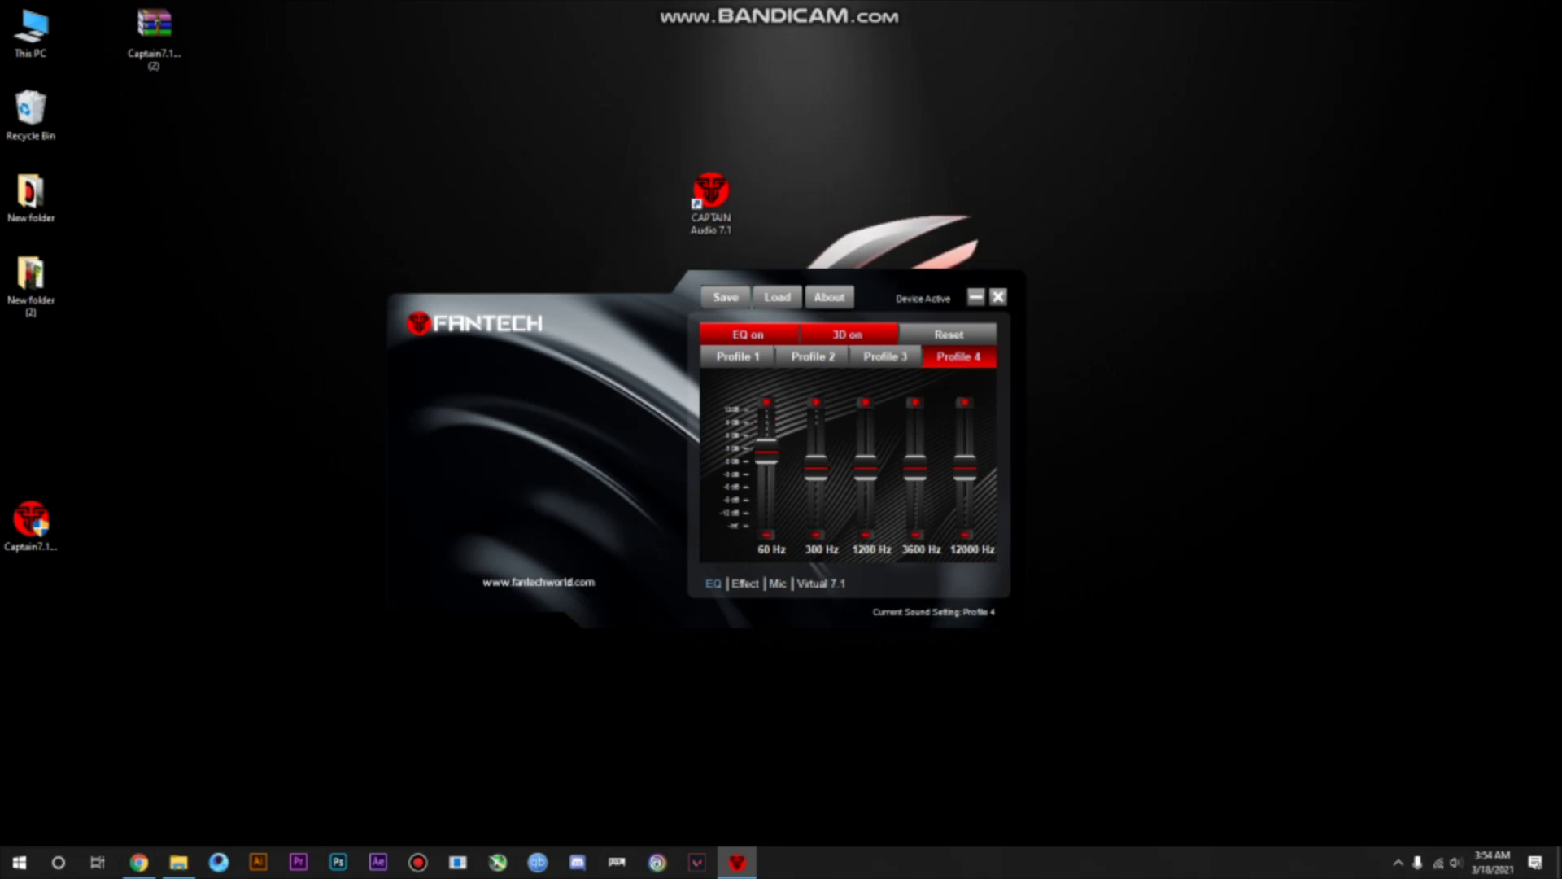
{"action": "left_click", "coordinate": [749, 334]}
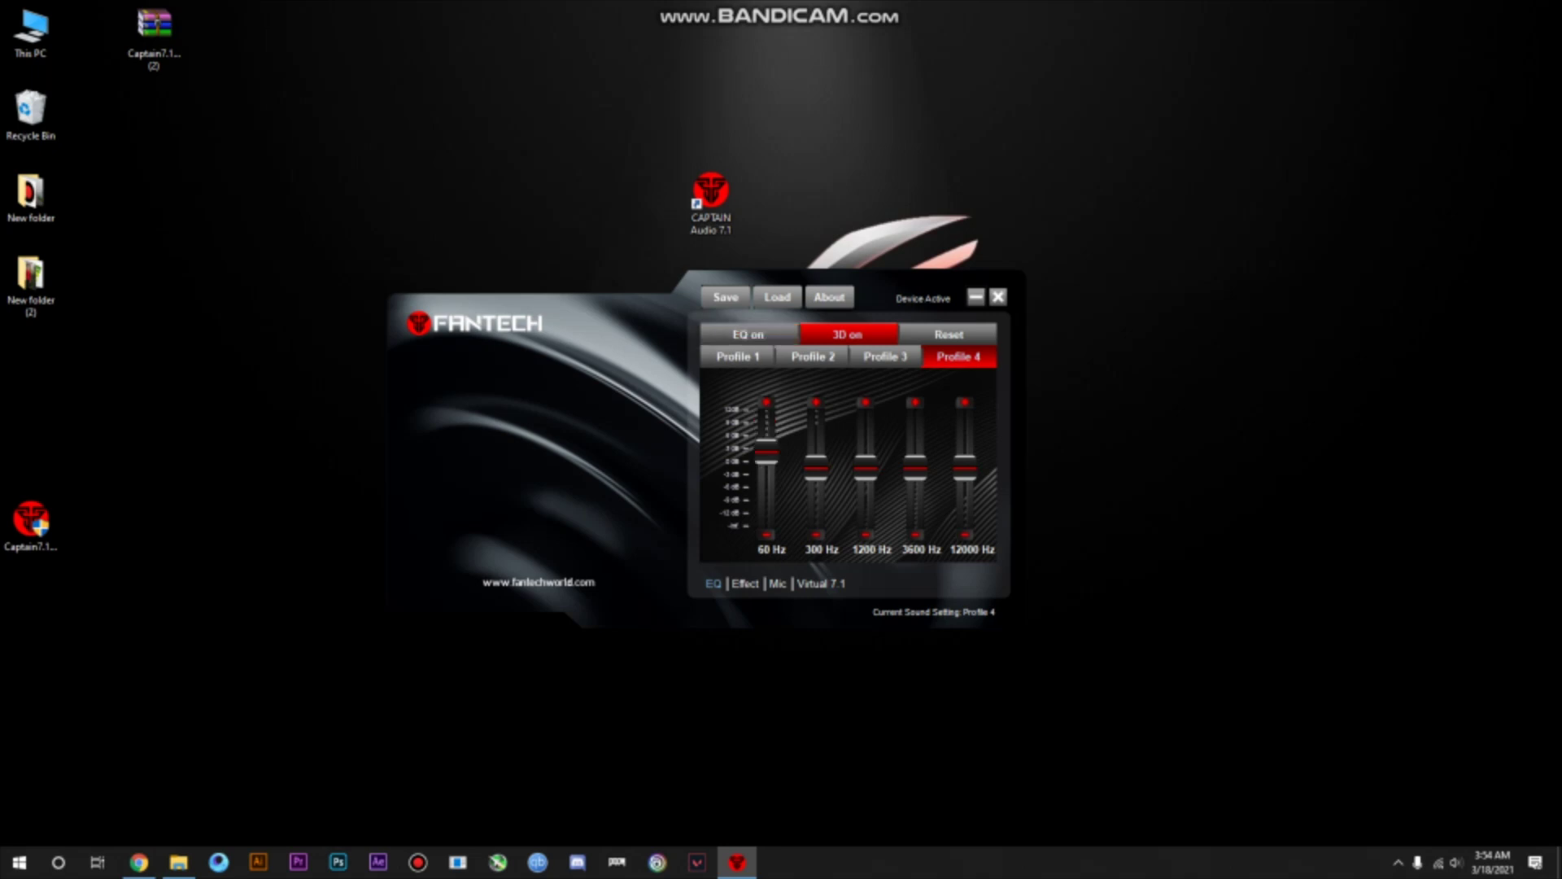
Try the Theater, Bathroom and Living Room sound effects and select the Corridor effect.
{"action": "left_click", "coordinate": [745, 583]}
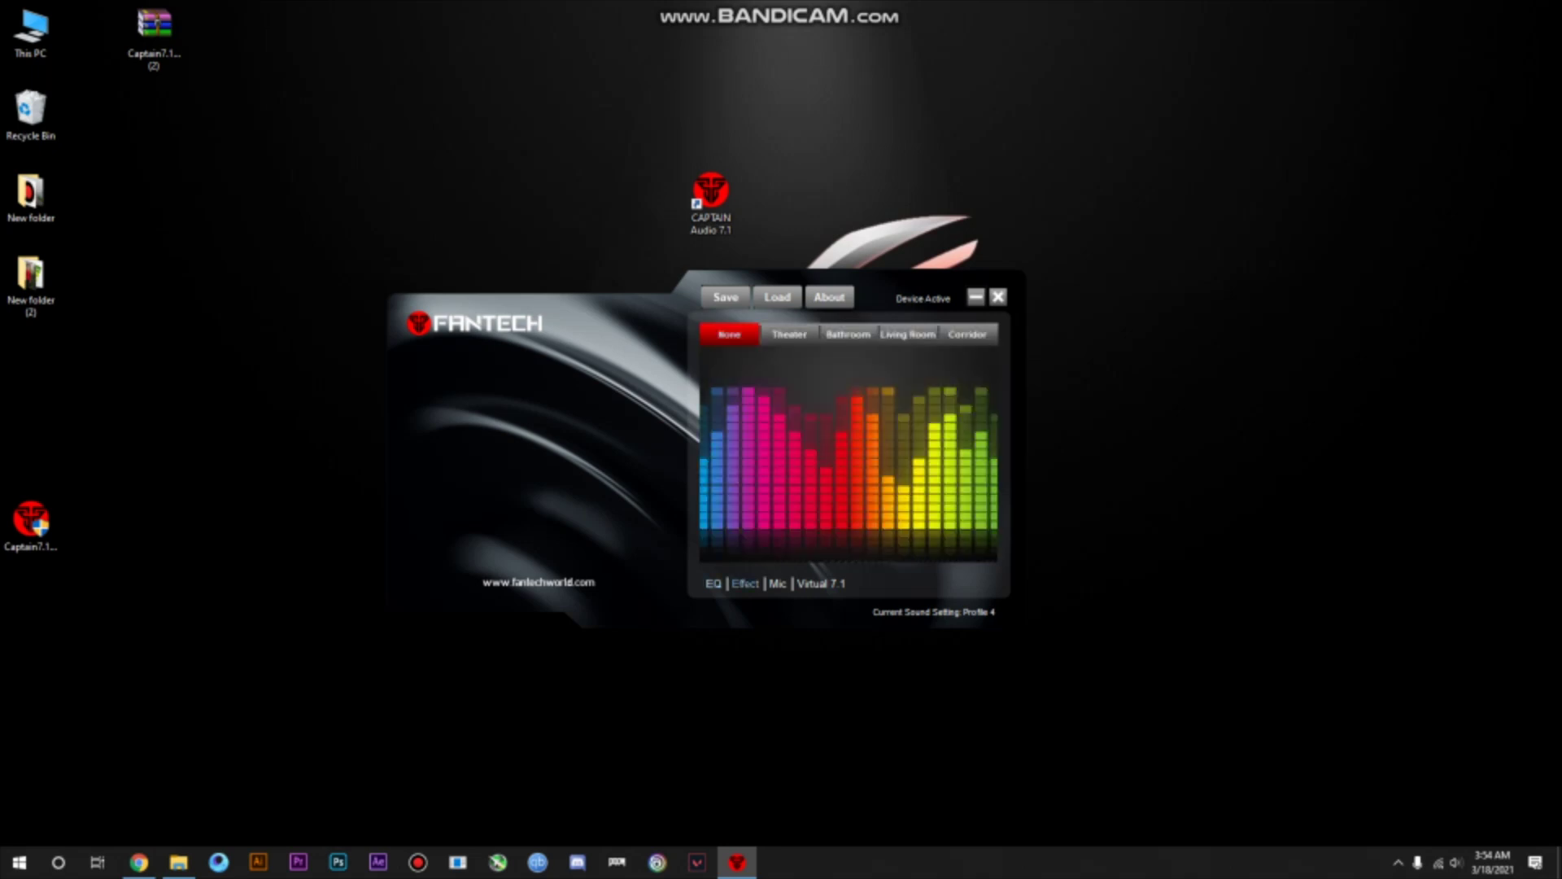
{"action": "left_click", "coordinate": [789, 333]}
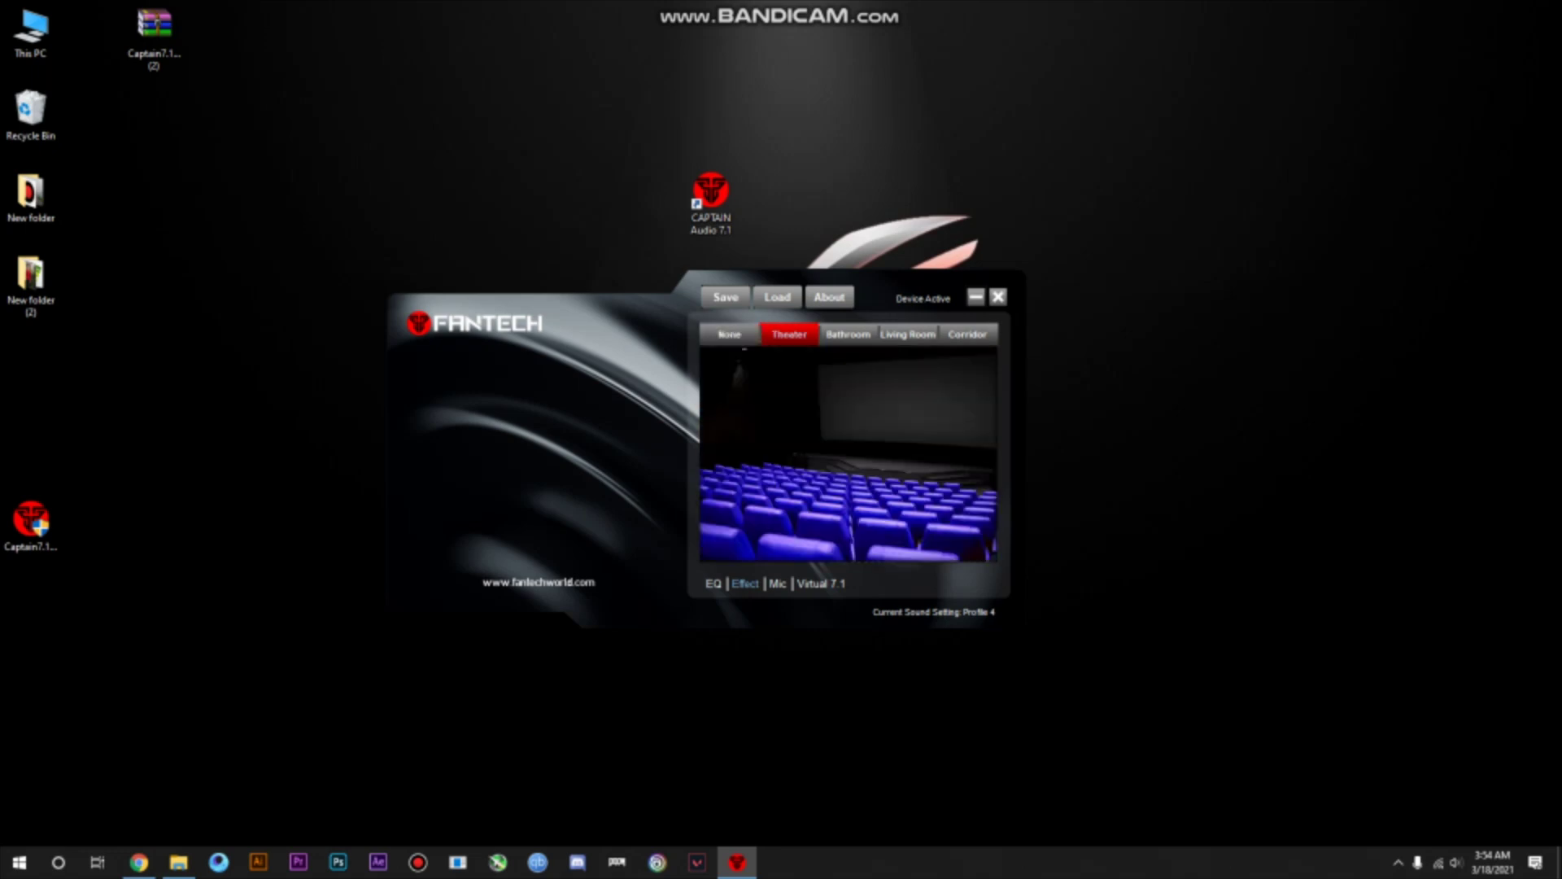
{"action": "left_click", "coordinate": [848, 334]}
{"action": "left_click", "coordinate": [907, 334]}
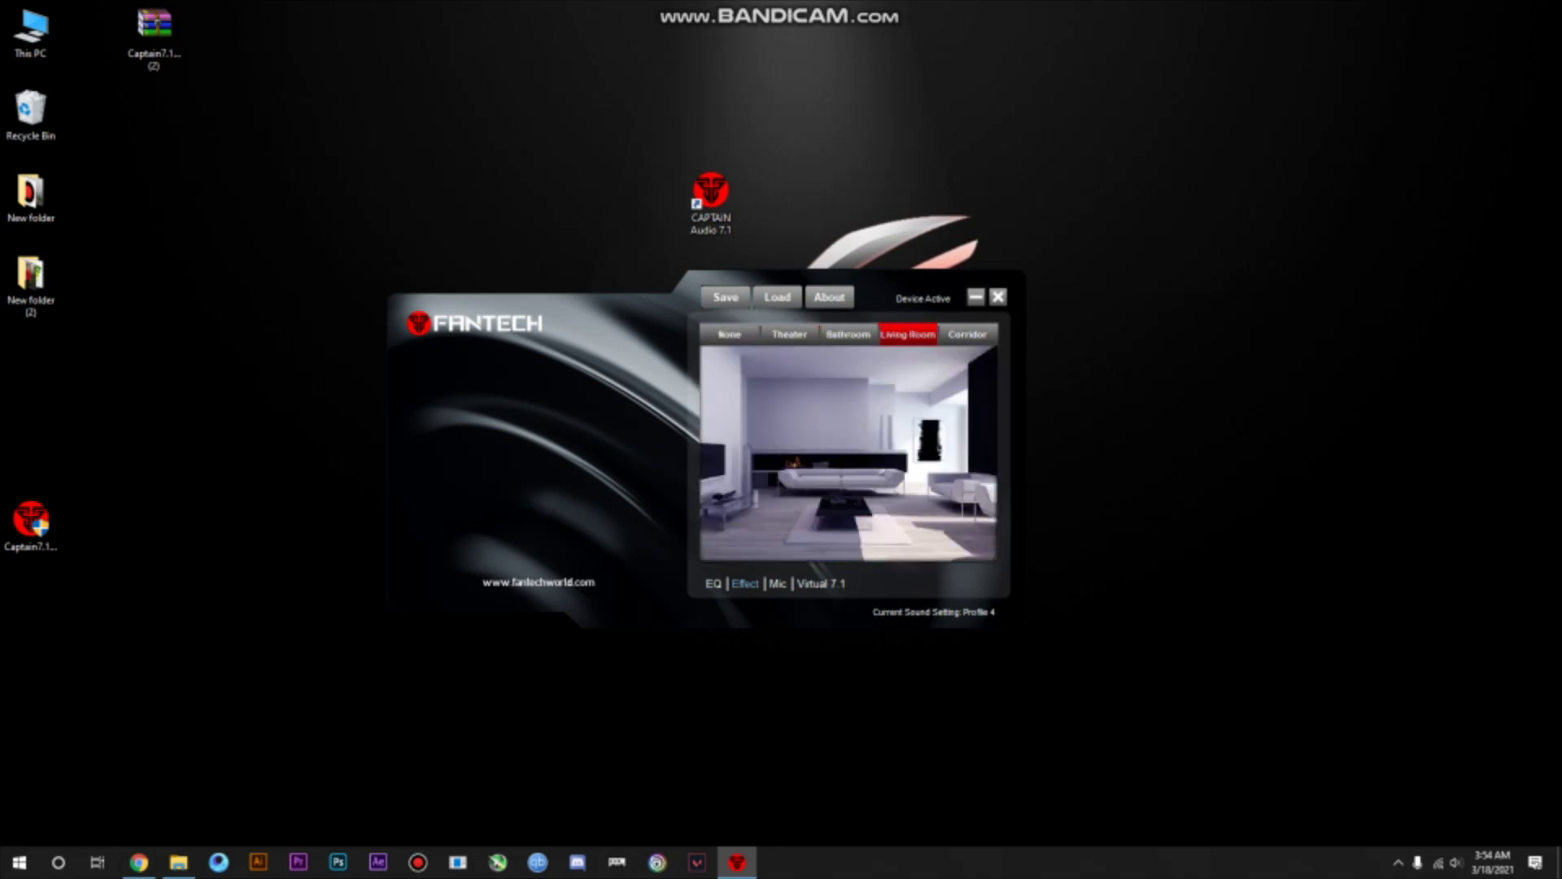
{"action": "left_click", "coordinate": [967, 333]}
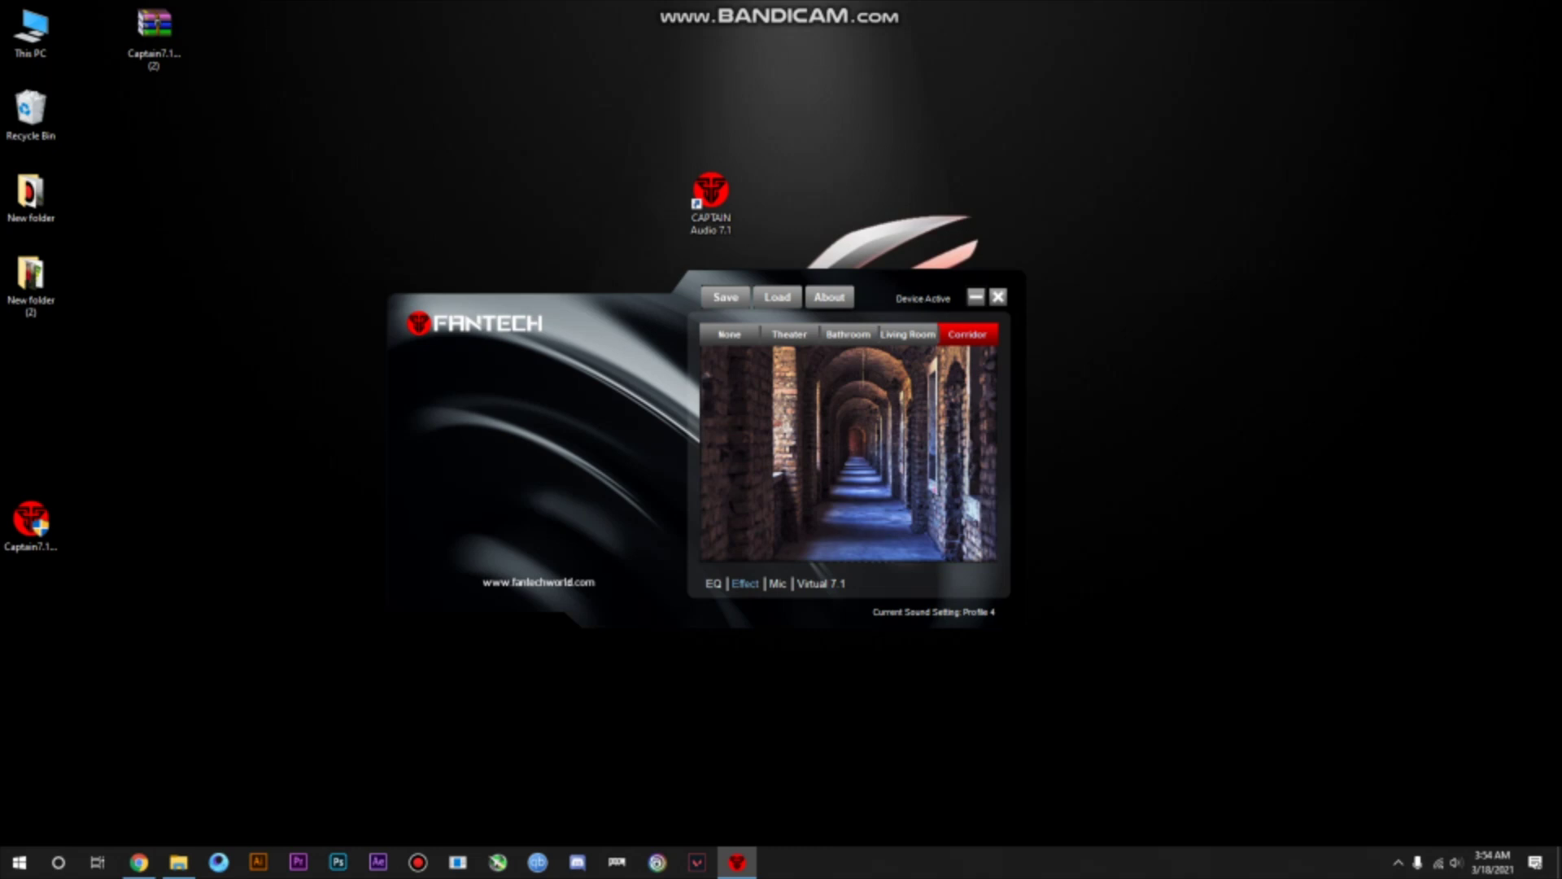
Compare the Theater, Bathroom, Living Room and Corridor sound effects again and set the effect to None.
{"action": "left_click", "coordinate": [789, 335]}
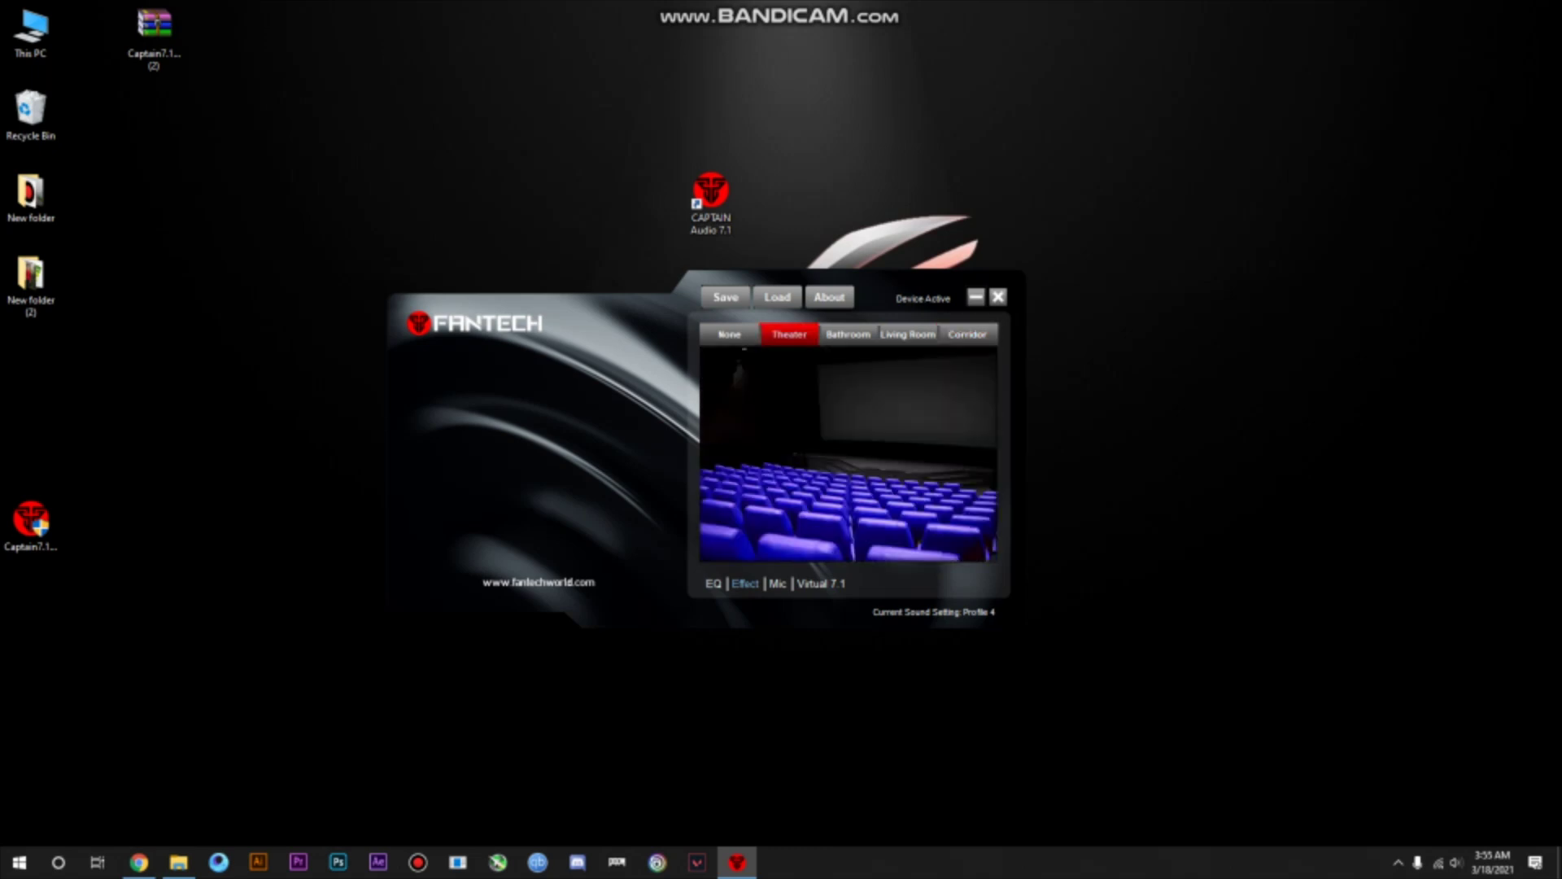
{"action": "left_click", "coordinate": [848, 333]}
{"action": "left_click", "coordinate": [907, 333]}
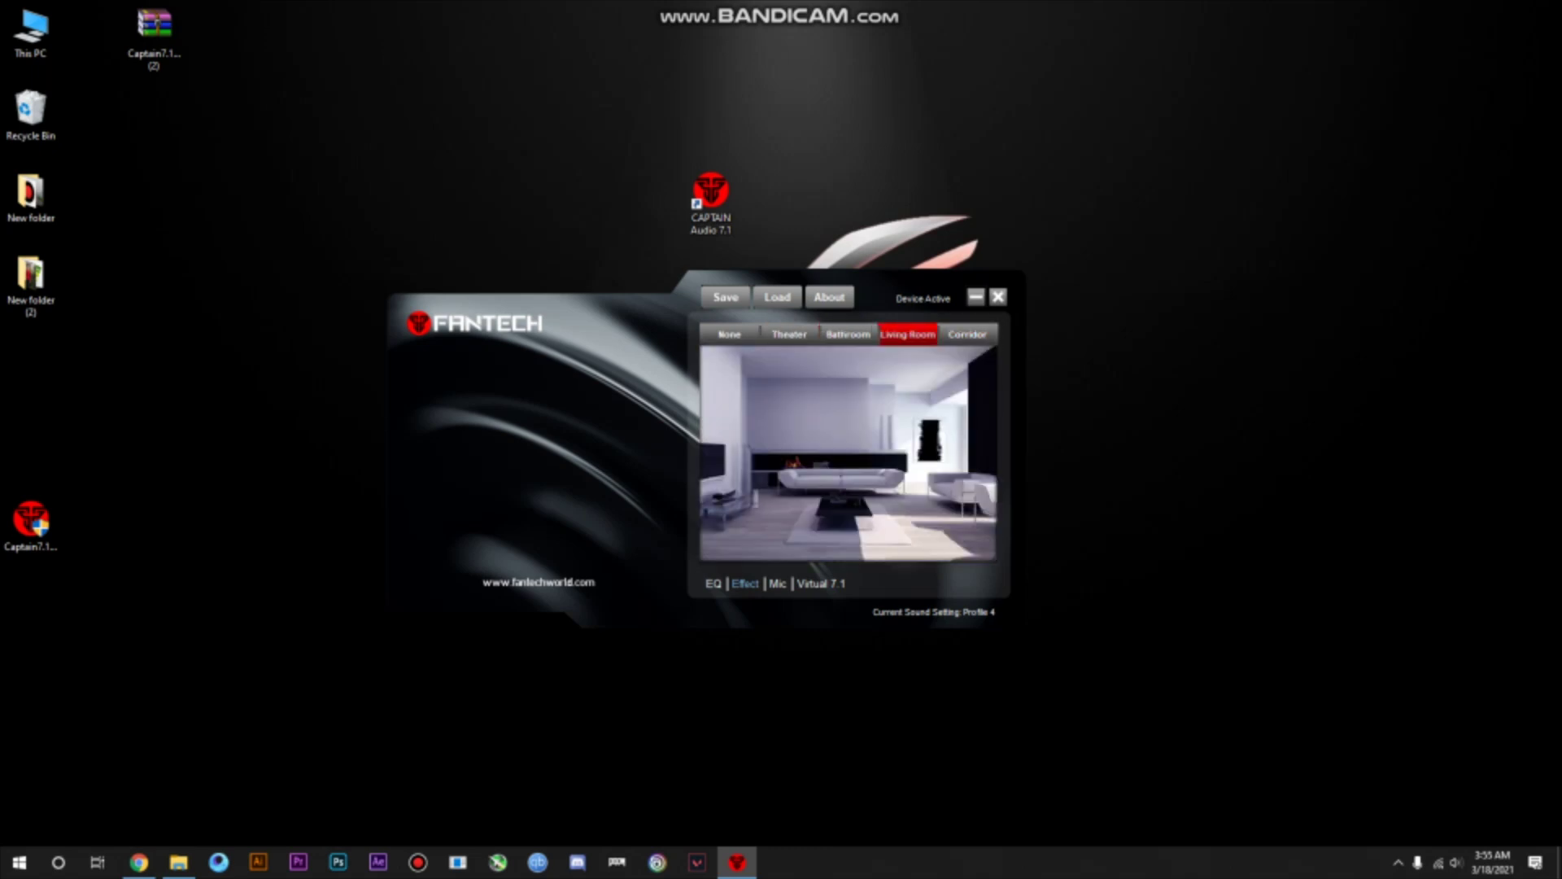
{"action": "left_click", "coordinate": [789, 334]}
{"action": "left_click", "coordinate": [848, 334]}
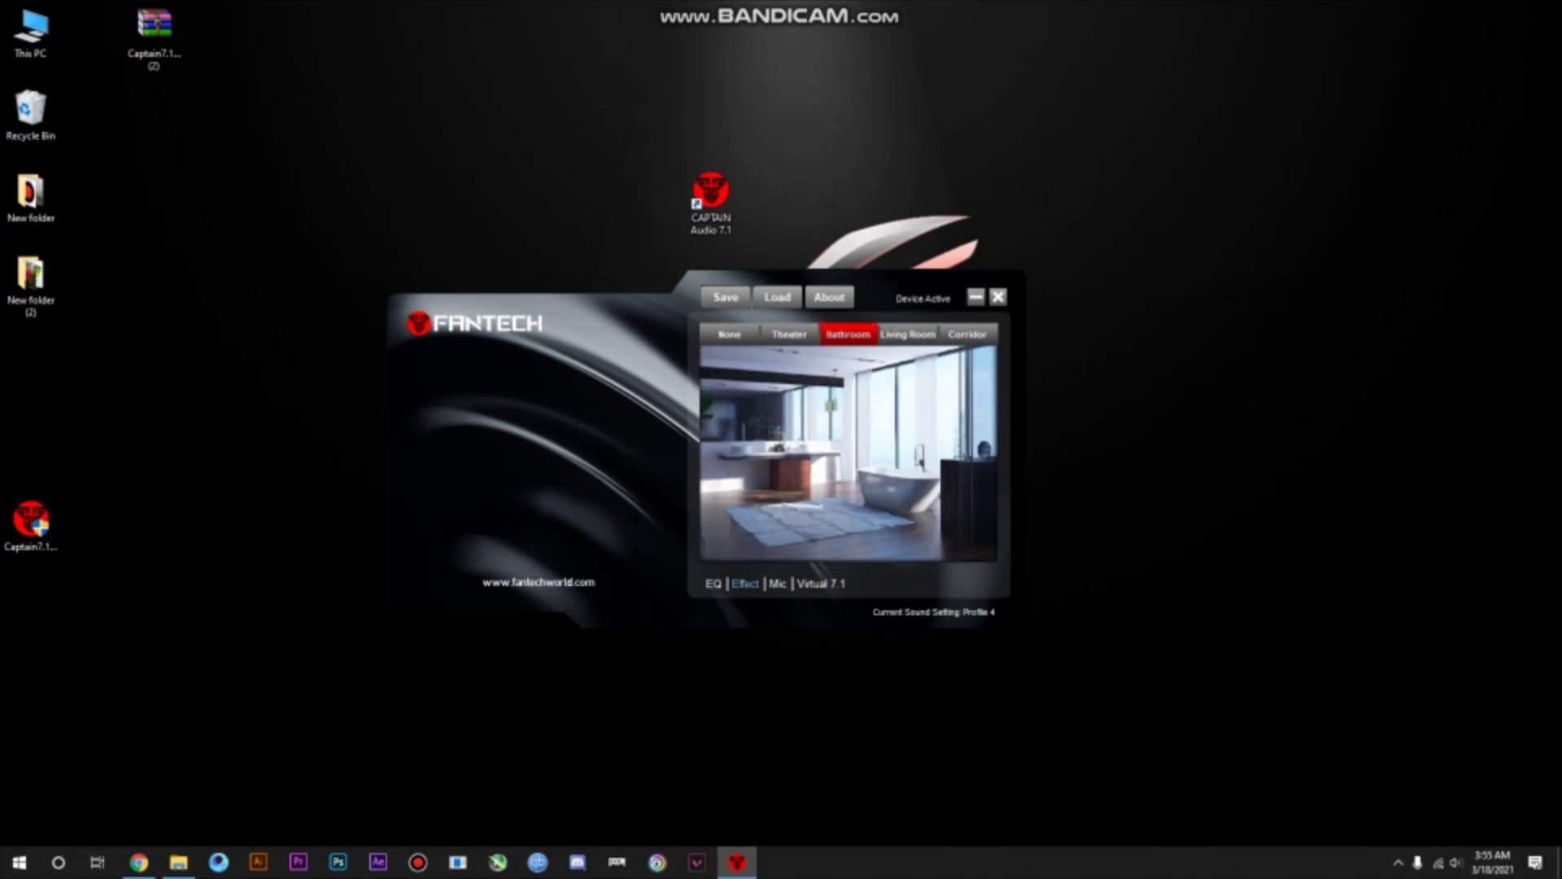
{"action": "left_click", "coordinate": [907, 334]}
{"action": "left_click", "coordinate": [967, 334]}
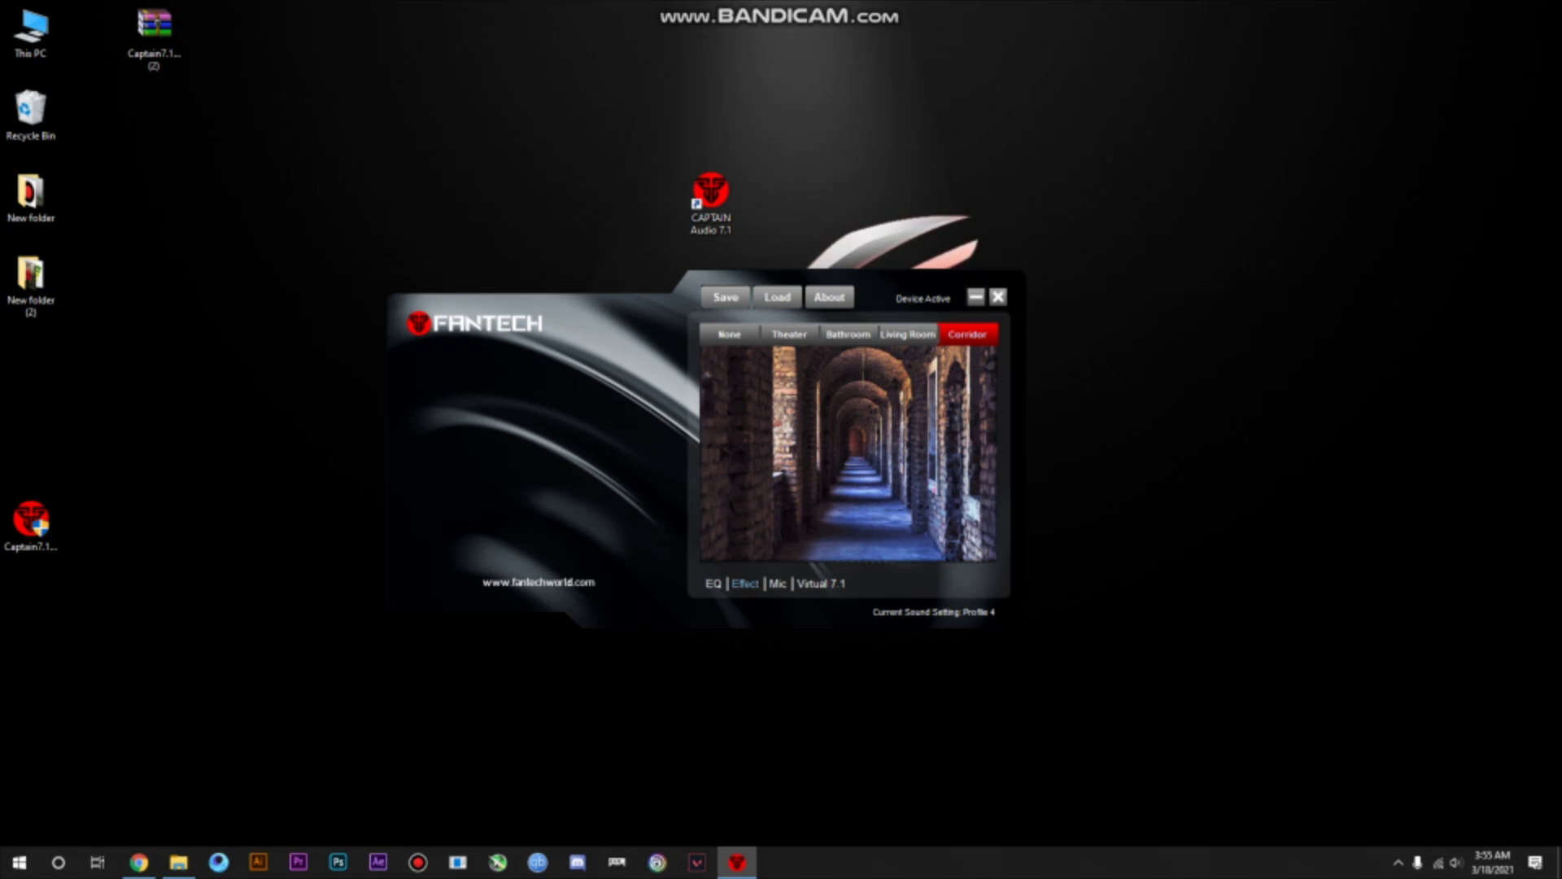
{"action": "left_click", "coordinate": [729, 334]}
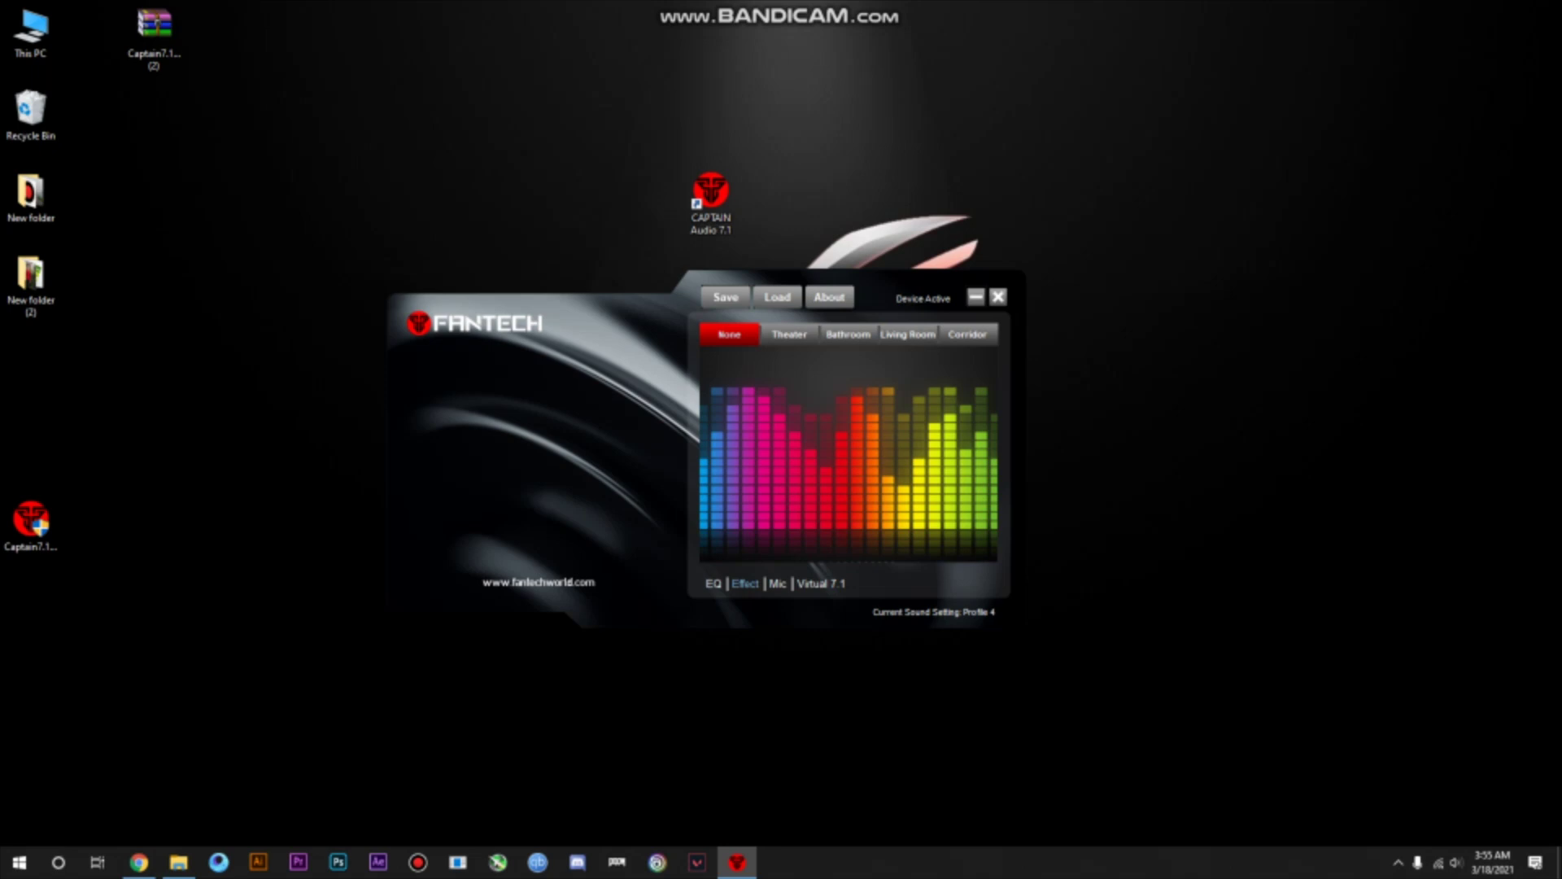
View the microphone gain and mute settings and turn on Virtual 7.1 surround sound.
{"action": "left_click", "coordinate": [778, 584]}
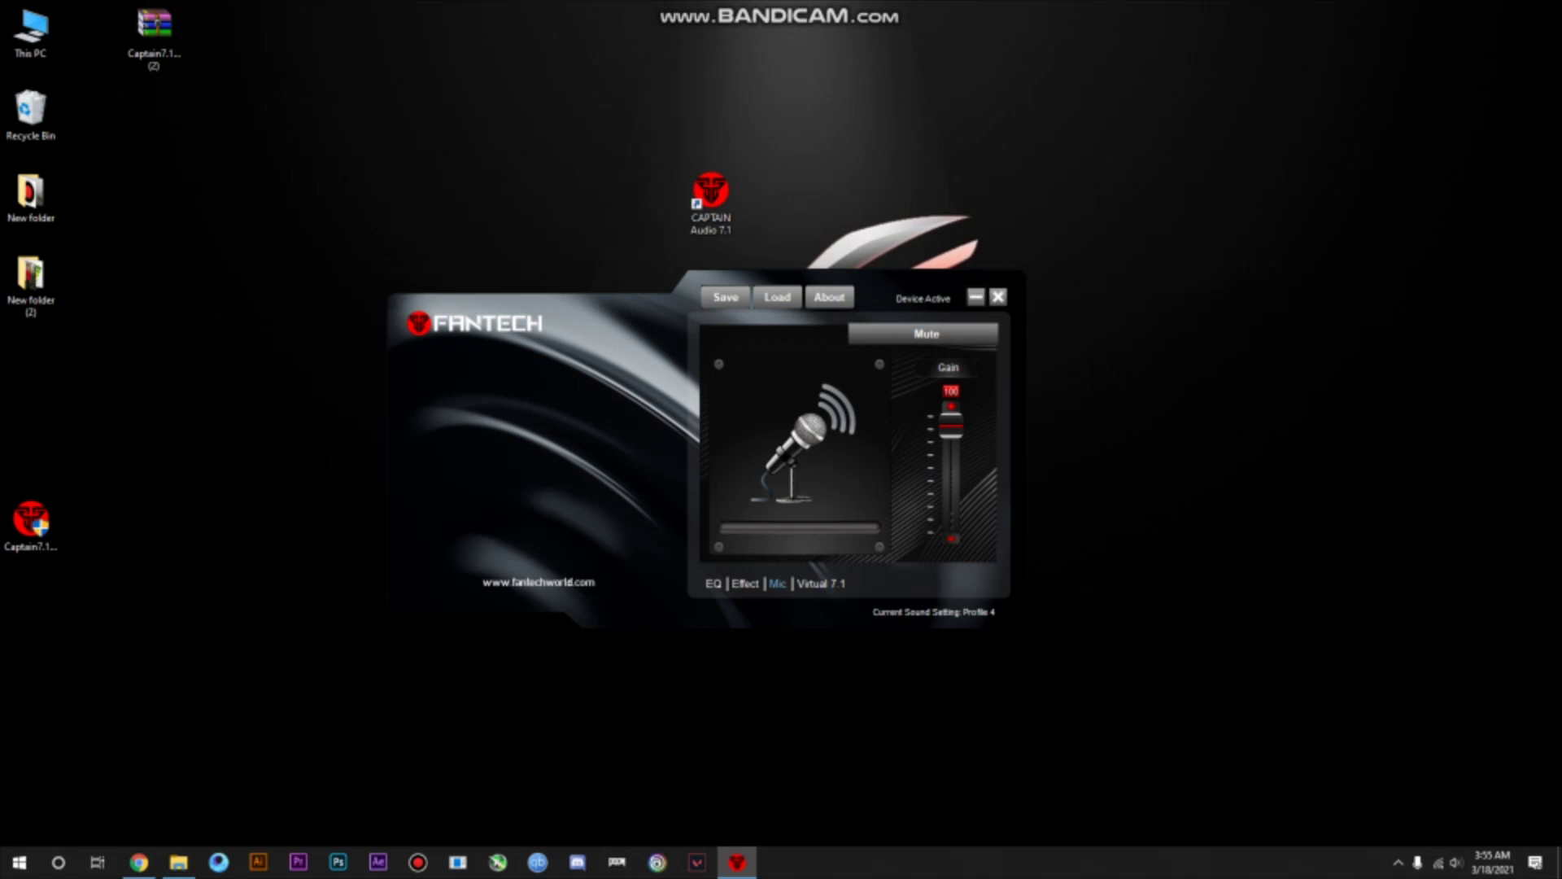
{"action": "left_click", "coordinate": [821, 583]}
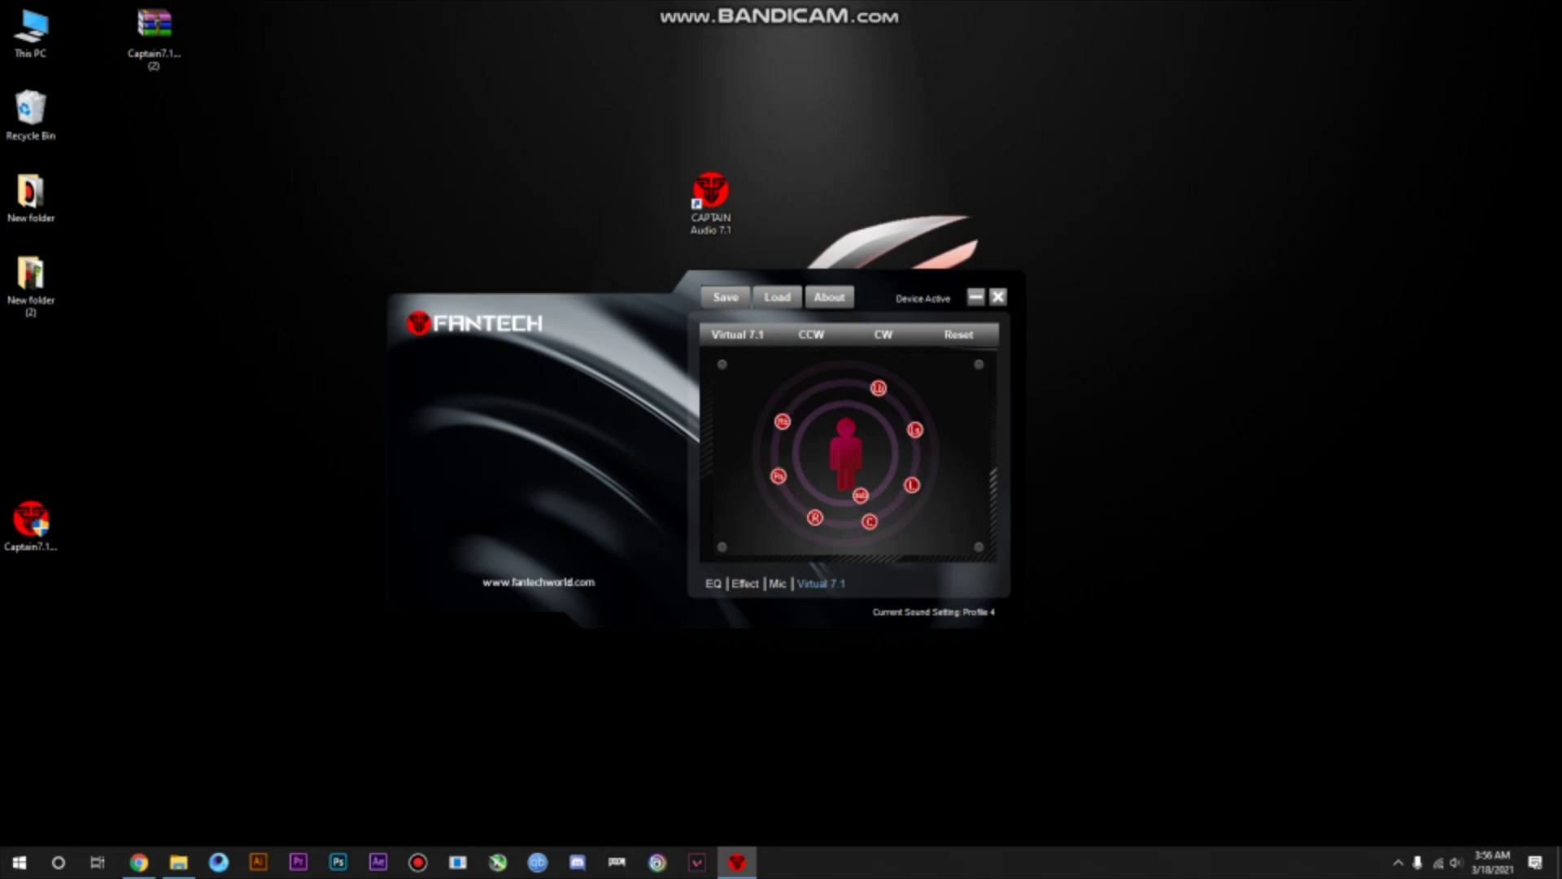
{"action": "left_click", "coordinate": [737, 334]}
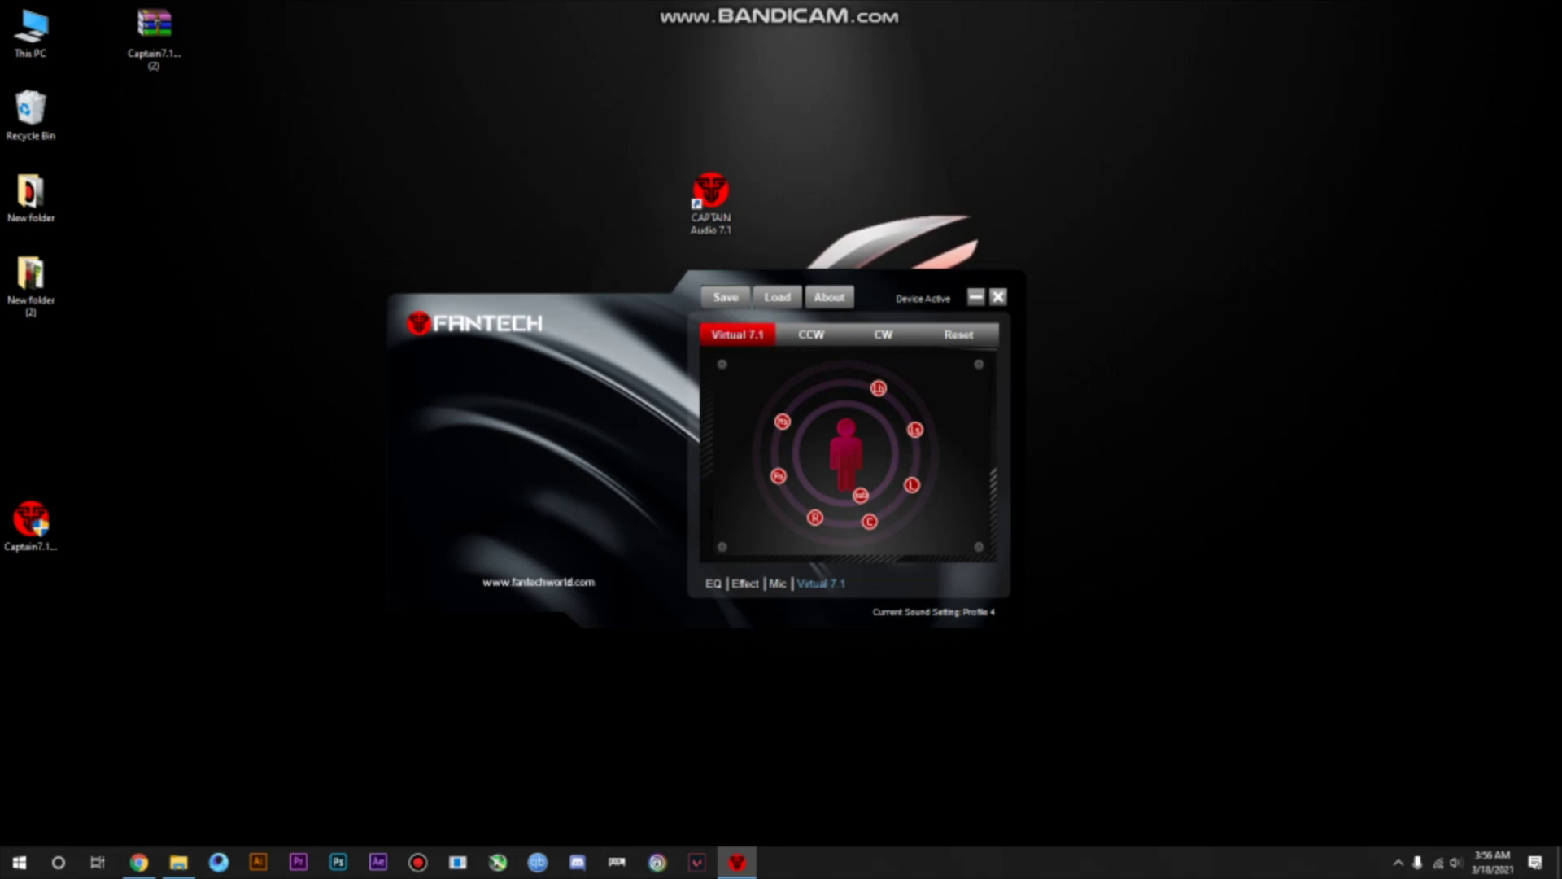
Rotate the virtual speakers around the listener clockwise, counter-clockwise, and clockwise again.
{"action": "left_click", "coordinate": [884, 334]}
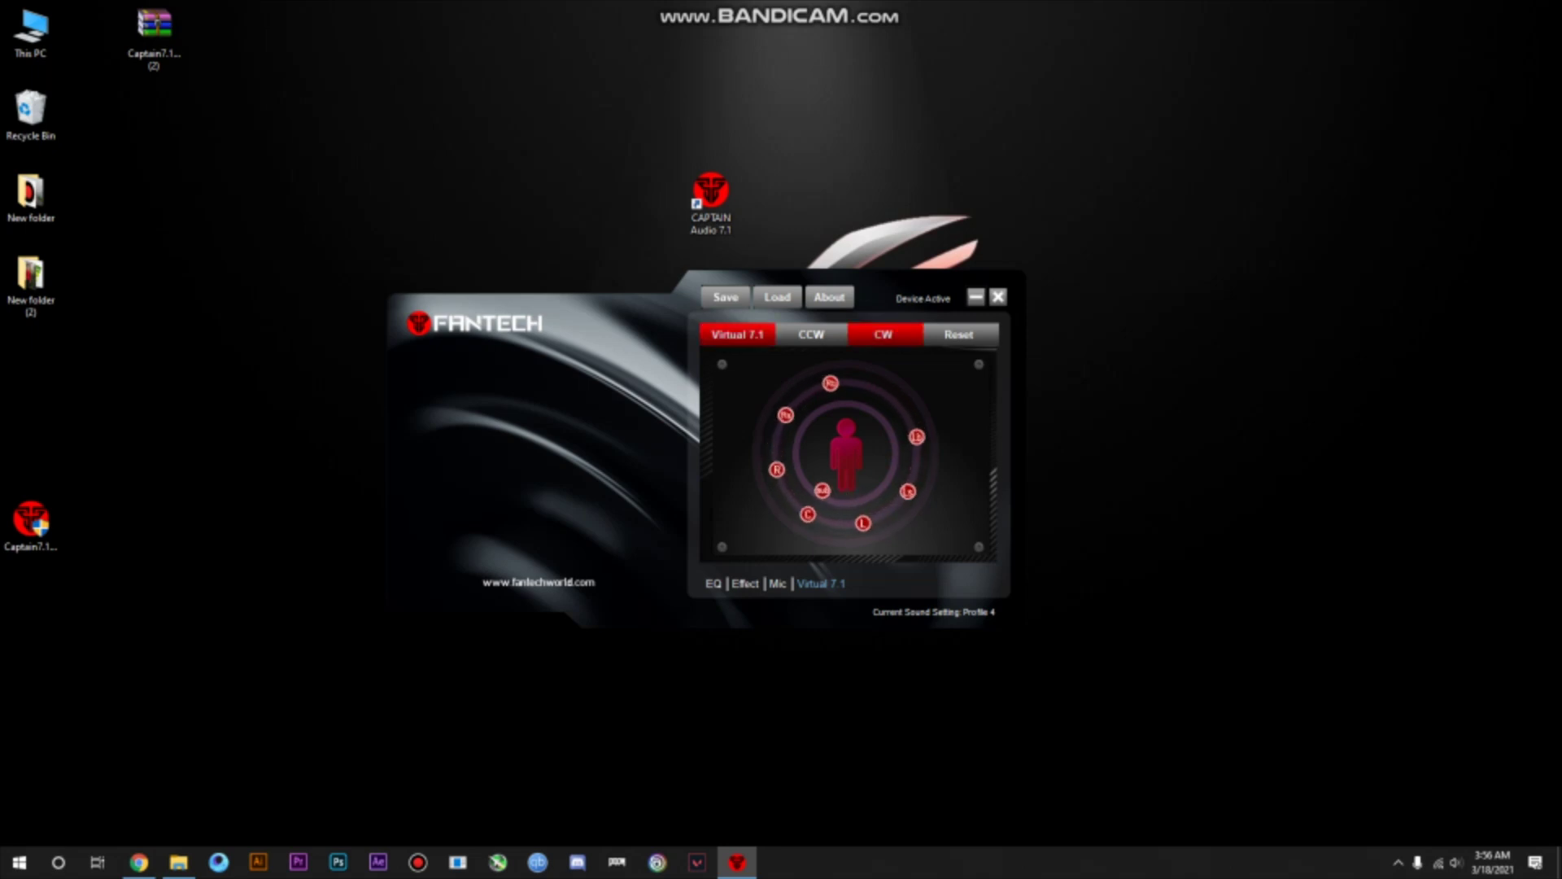
{"action": "left_click", "coordinate": [812, 334]}
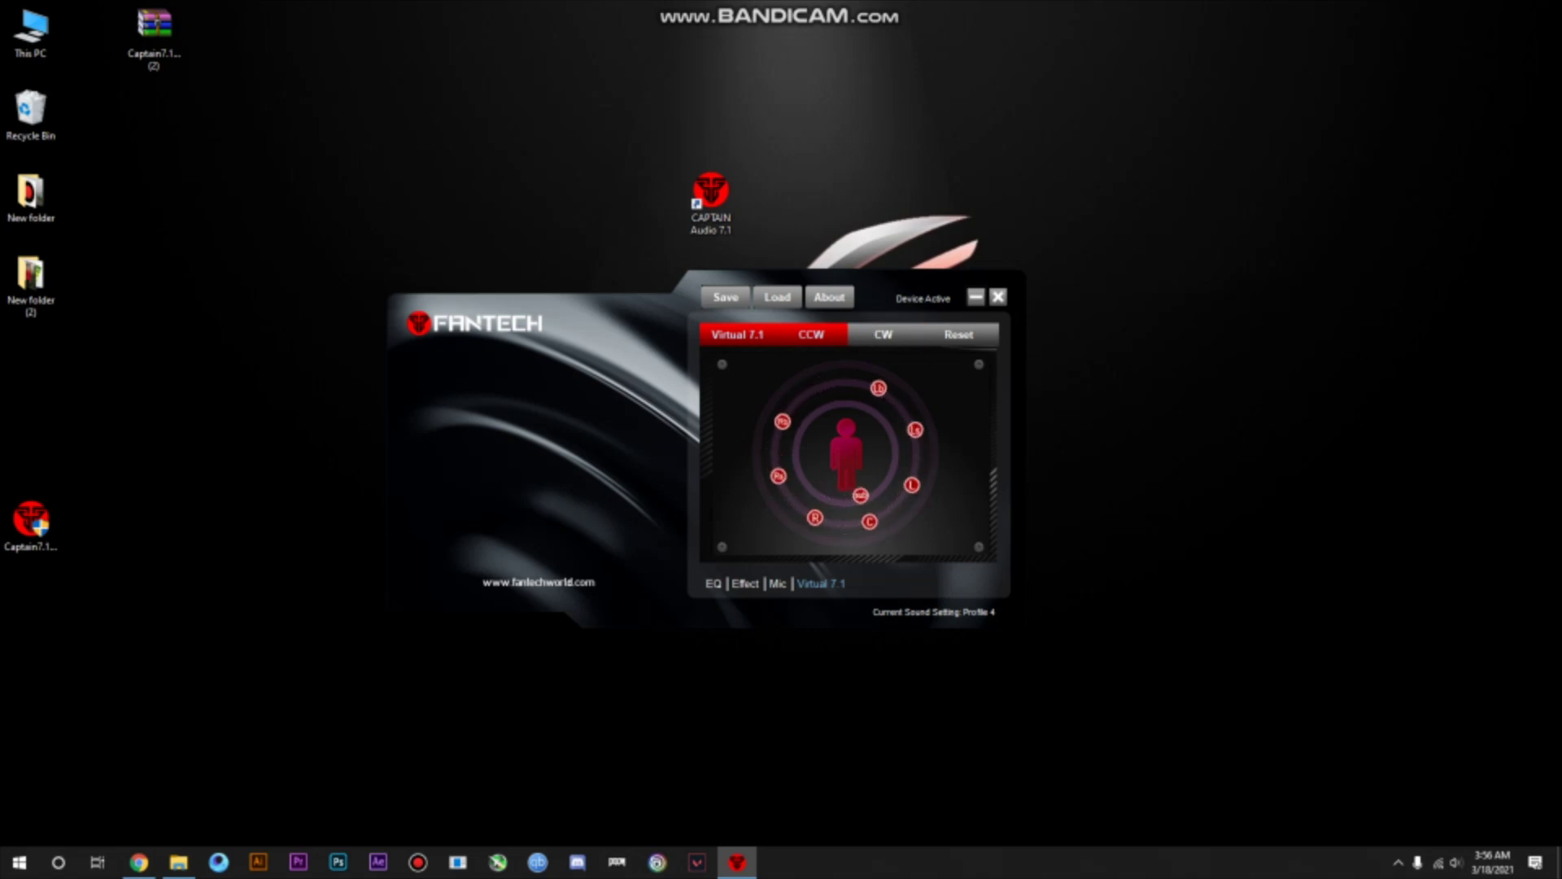
{"action": "left_click", "coordinate": [883, 334]}
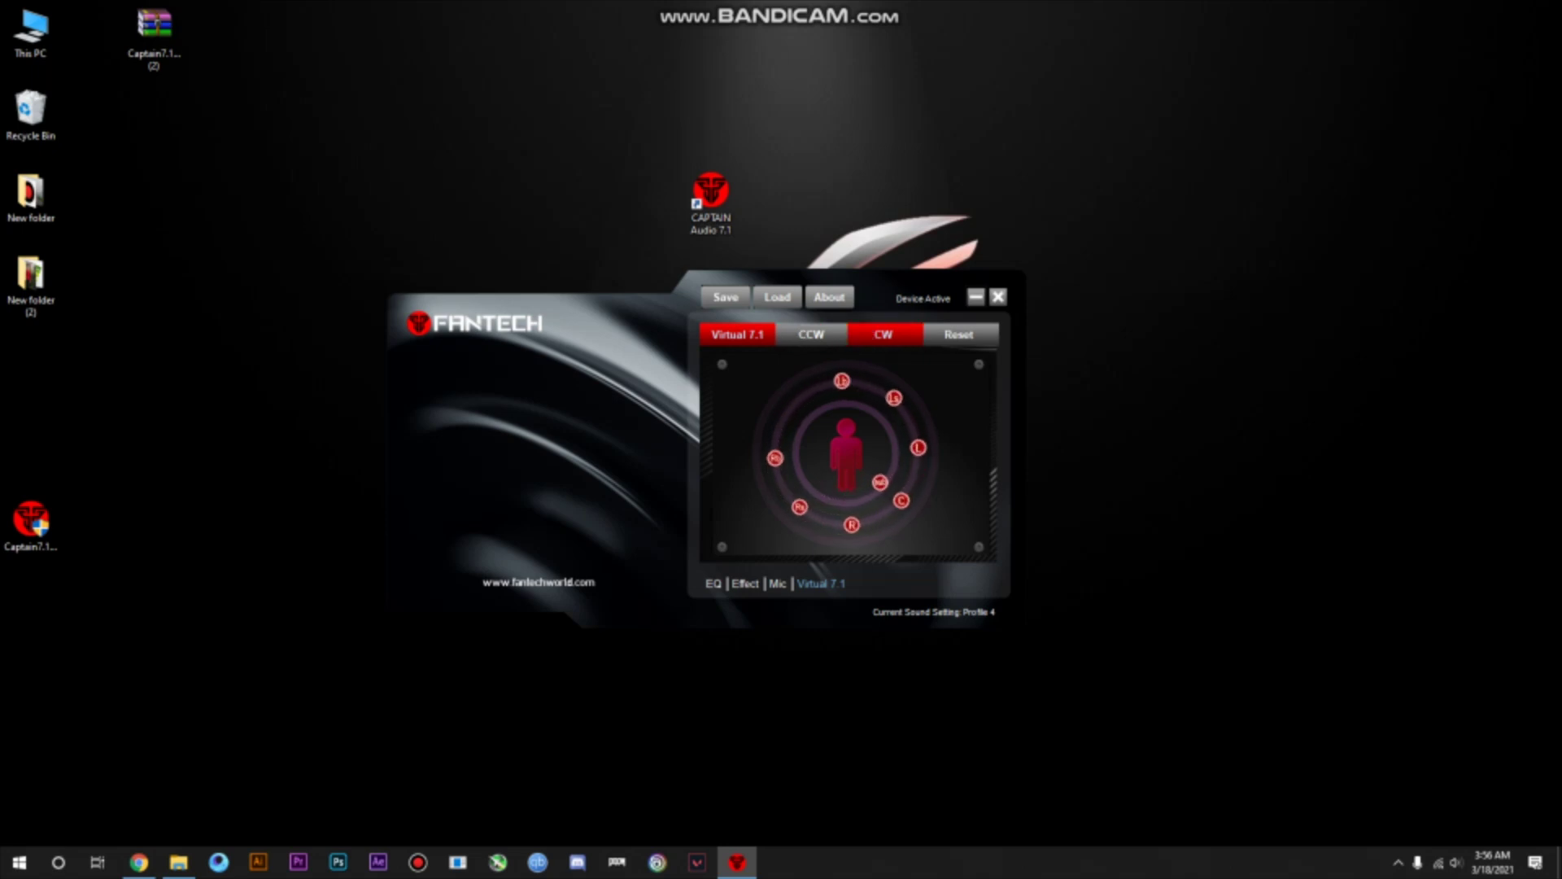